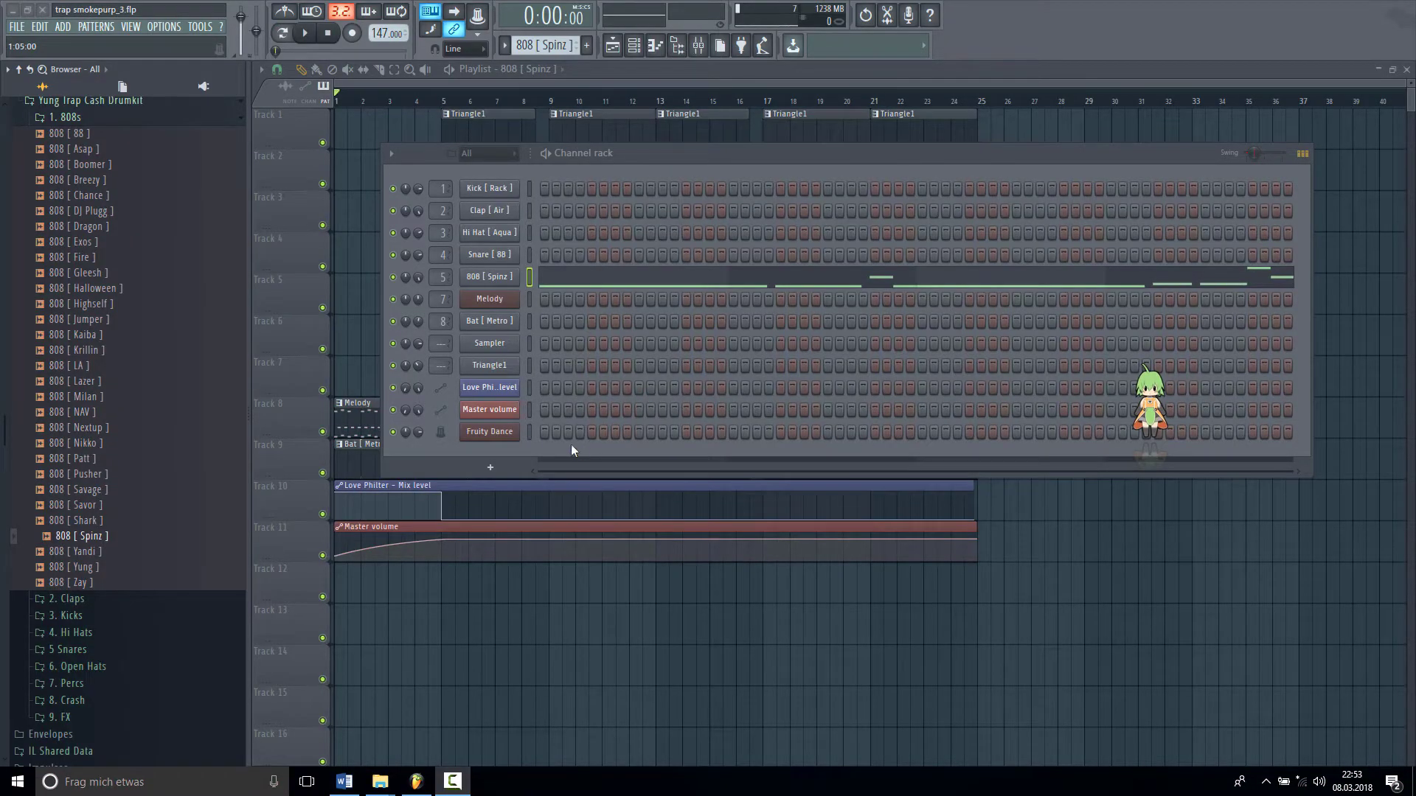
Drag the 808 [ Spinz ] sample into the Channel Rack as '808 [ Spinz ] #2' and open its settings.
left_click(497, 436)
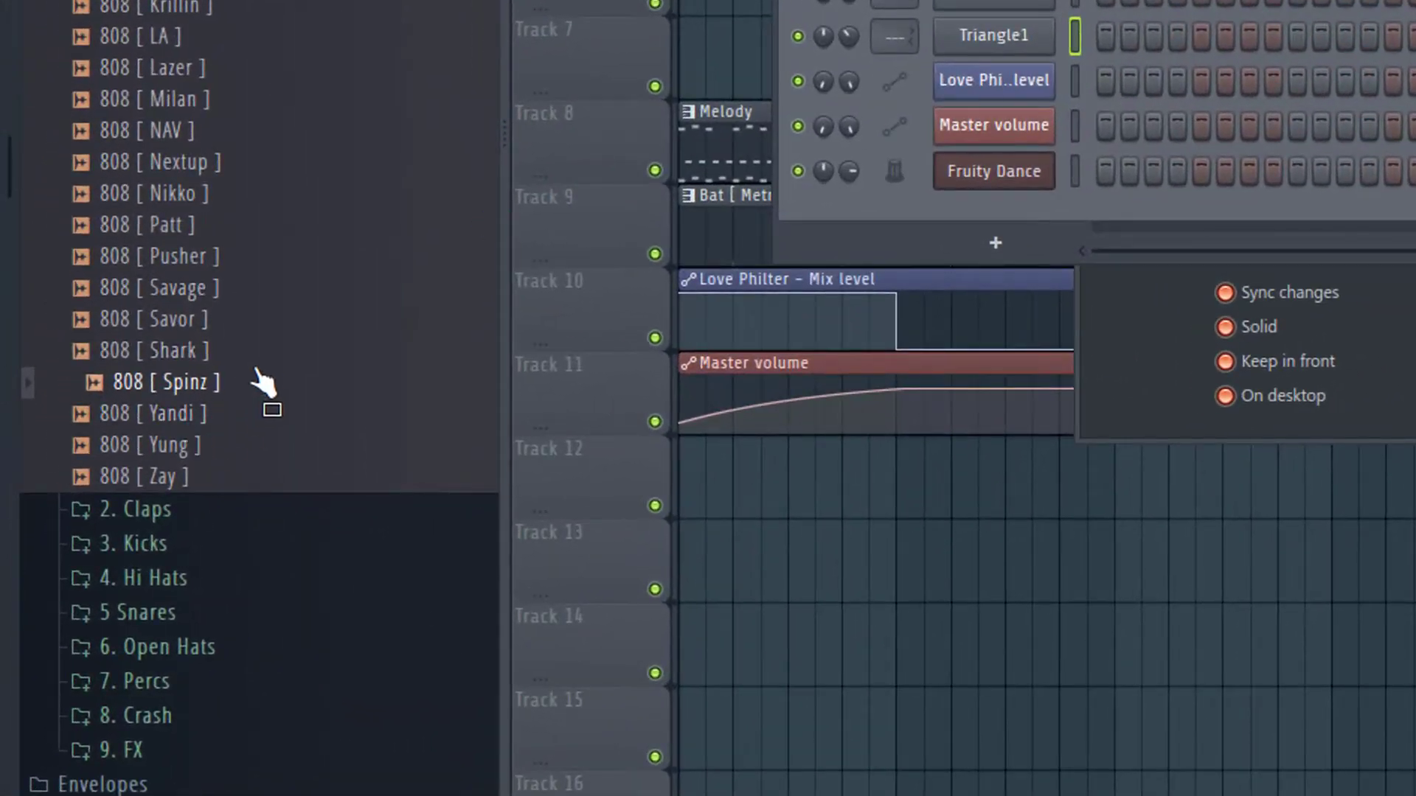
left_click_drag(257, 369, 988, 204)
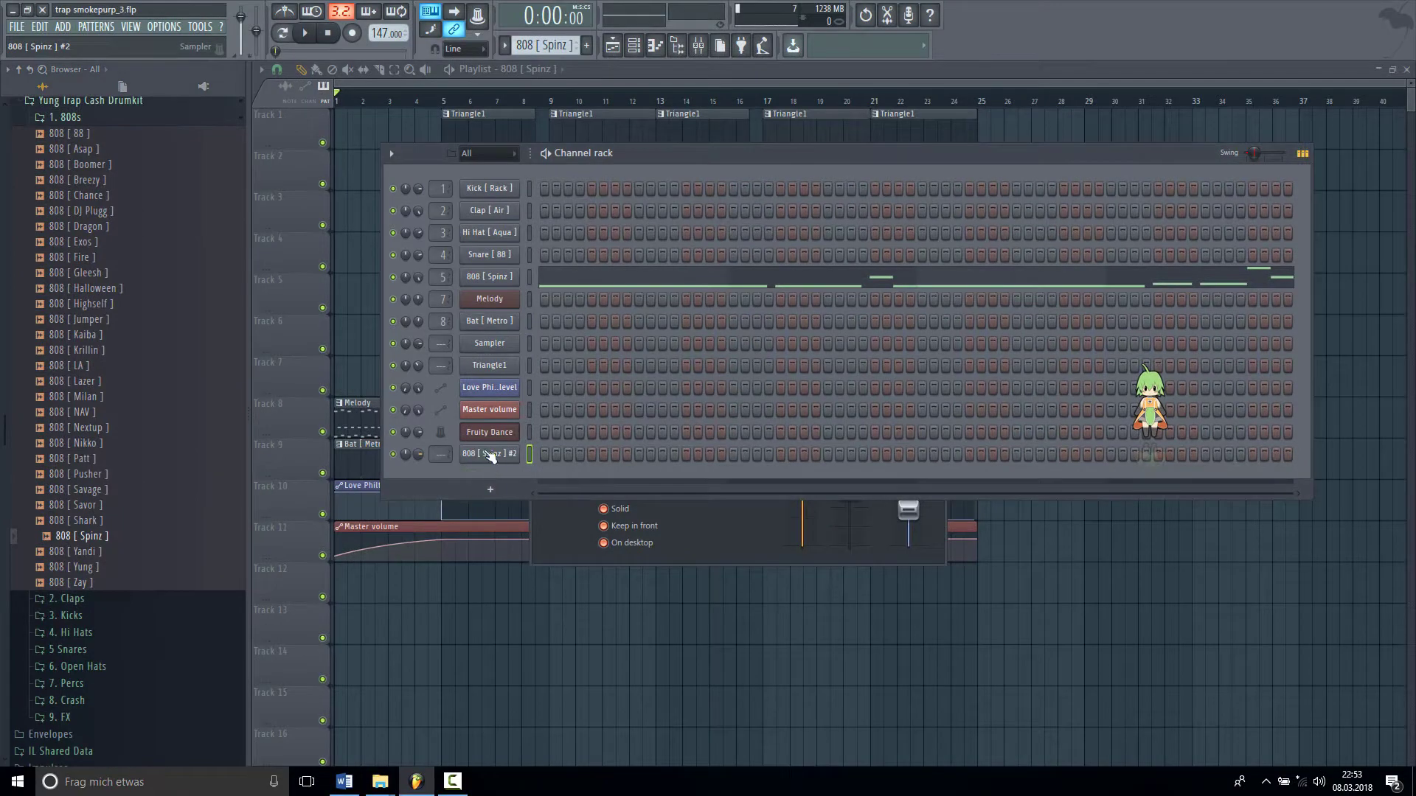
left_click(484, 453)
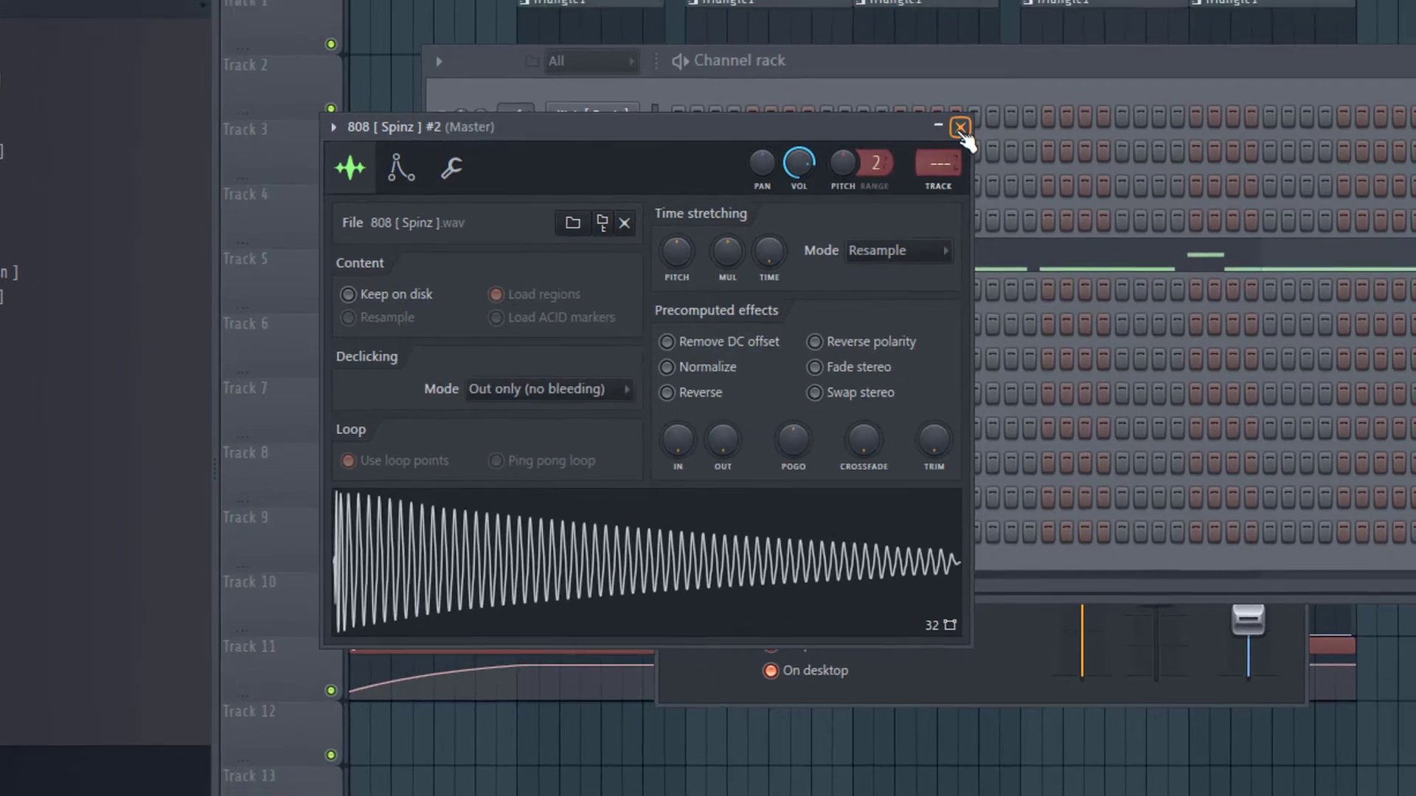
Delete the duplicate '808 [ Spinz ] #2' channel from the Channel Rack.
left_click(989, 119)
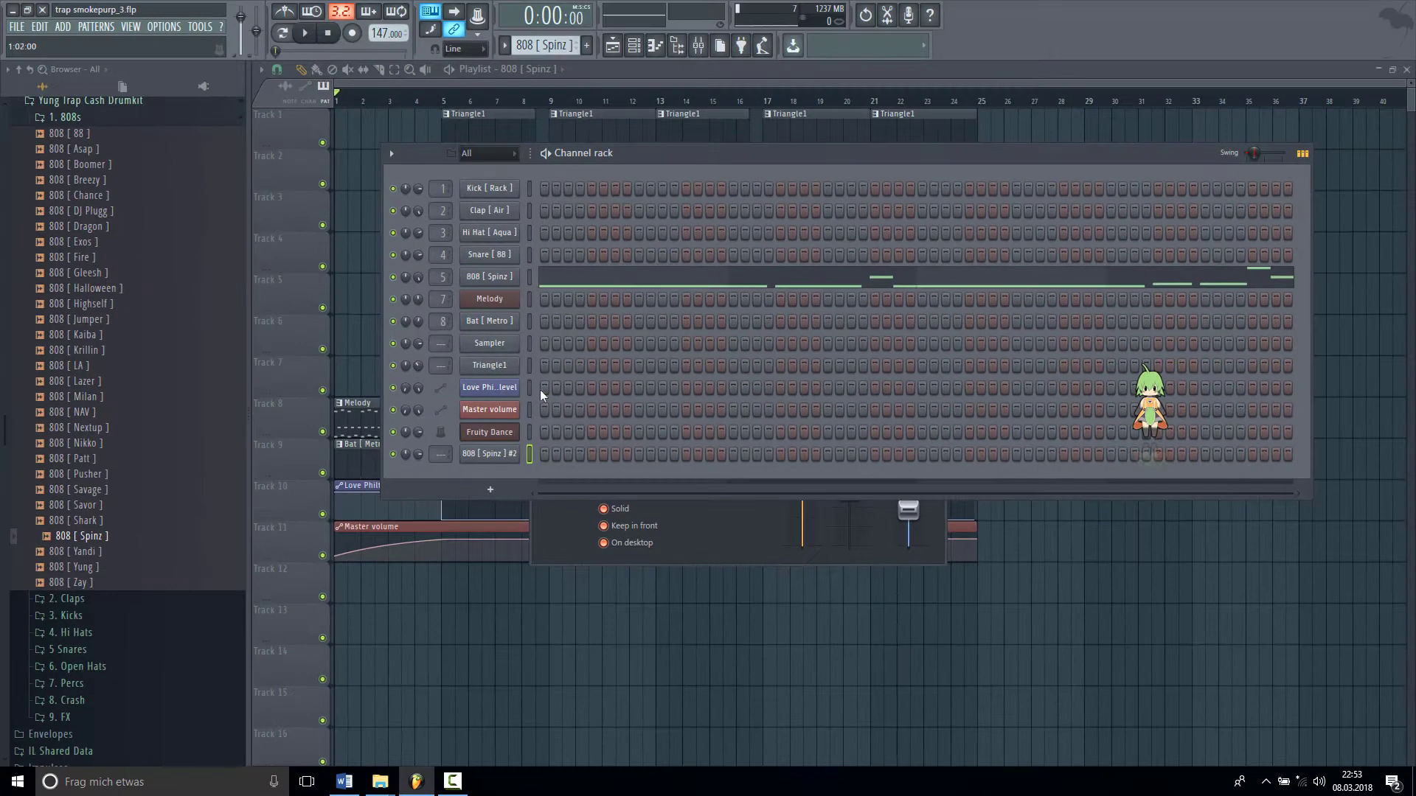
right_click(498, 465)
left_click(602, 617)
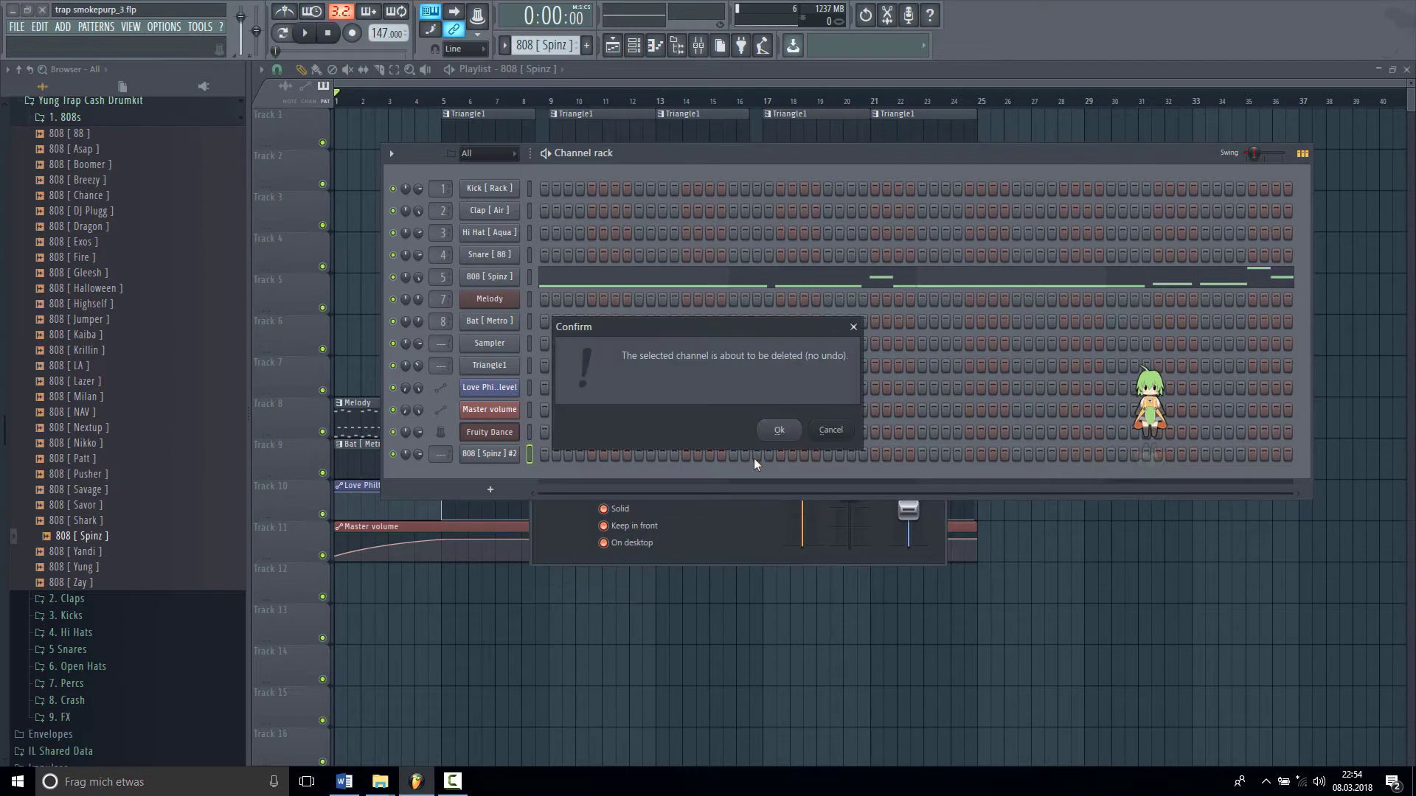
left_click(779, 431)
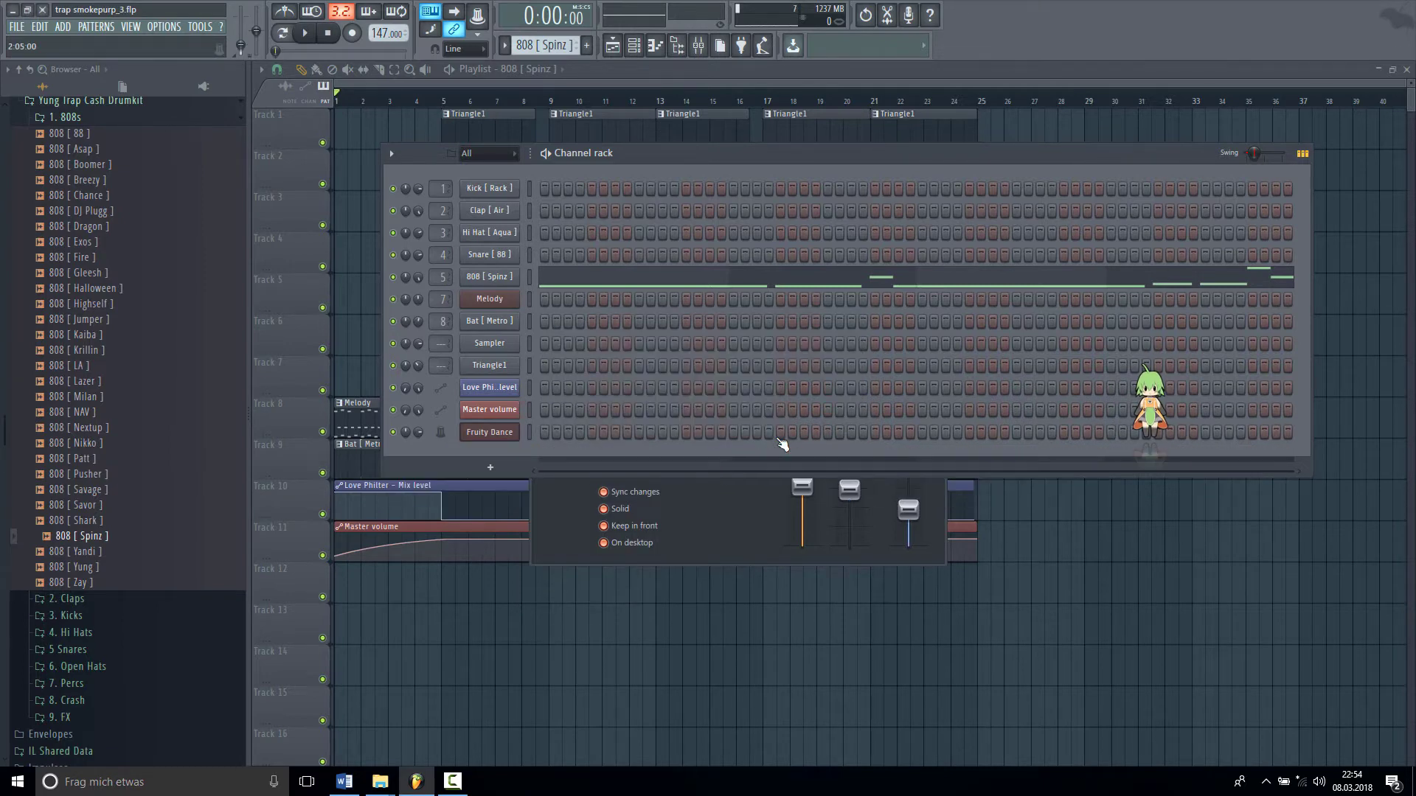
Reload the 808 Spinz sample into the original channel and turn its OUT fade down to keep the tail.
left_click(489, 278)
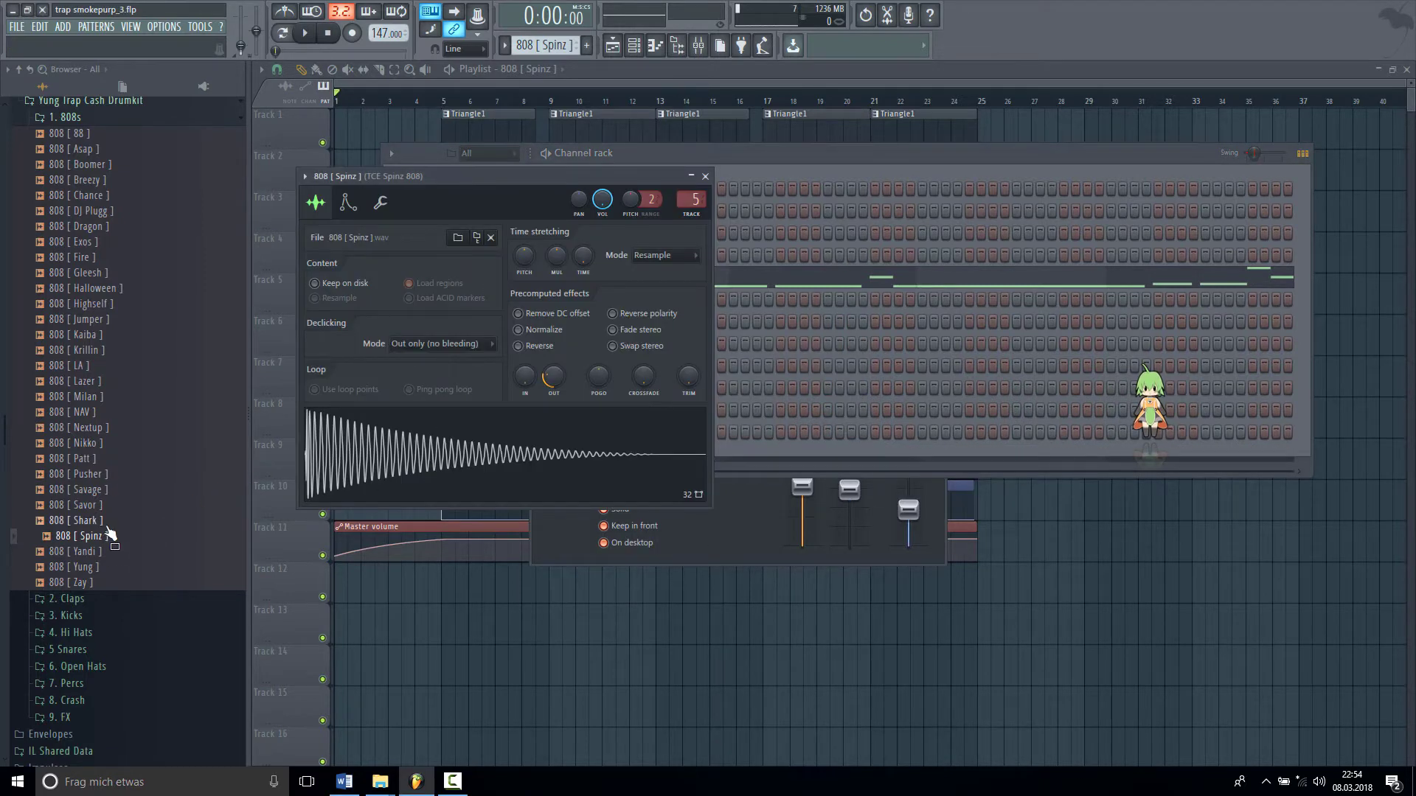
left_click_drag(107, 529, 385, 450)
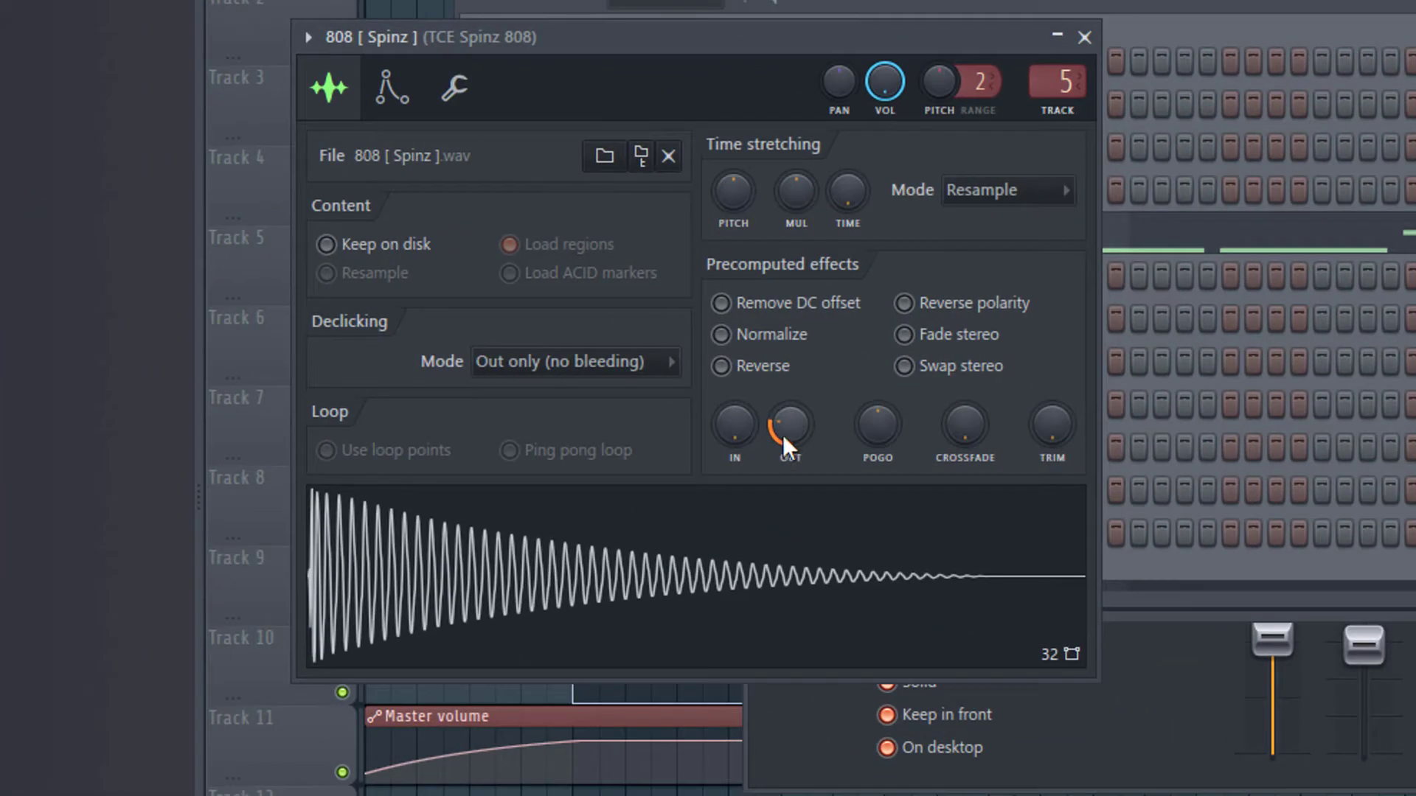
left_click_drag(780, 426, 780, 464)
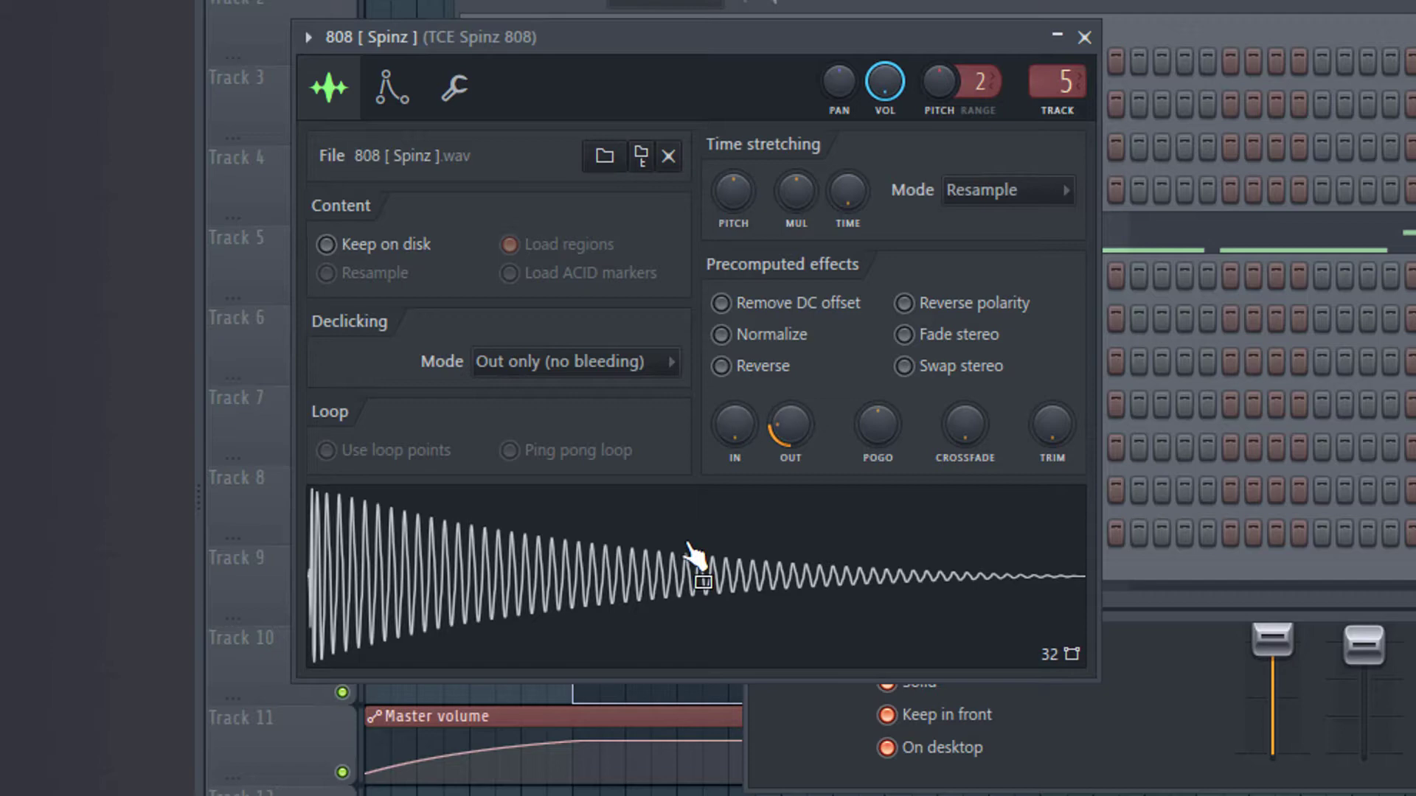
Give the 808 [ Spinz ] volume envelope full HOLD and a slightly lower REL.
left_click(393, 90)
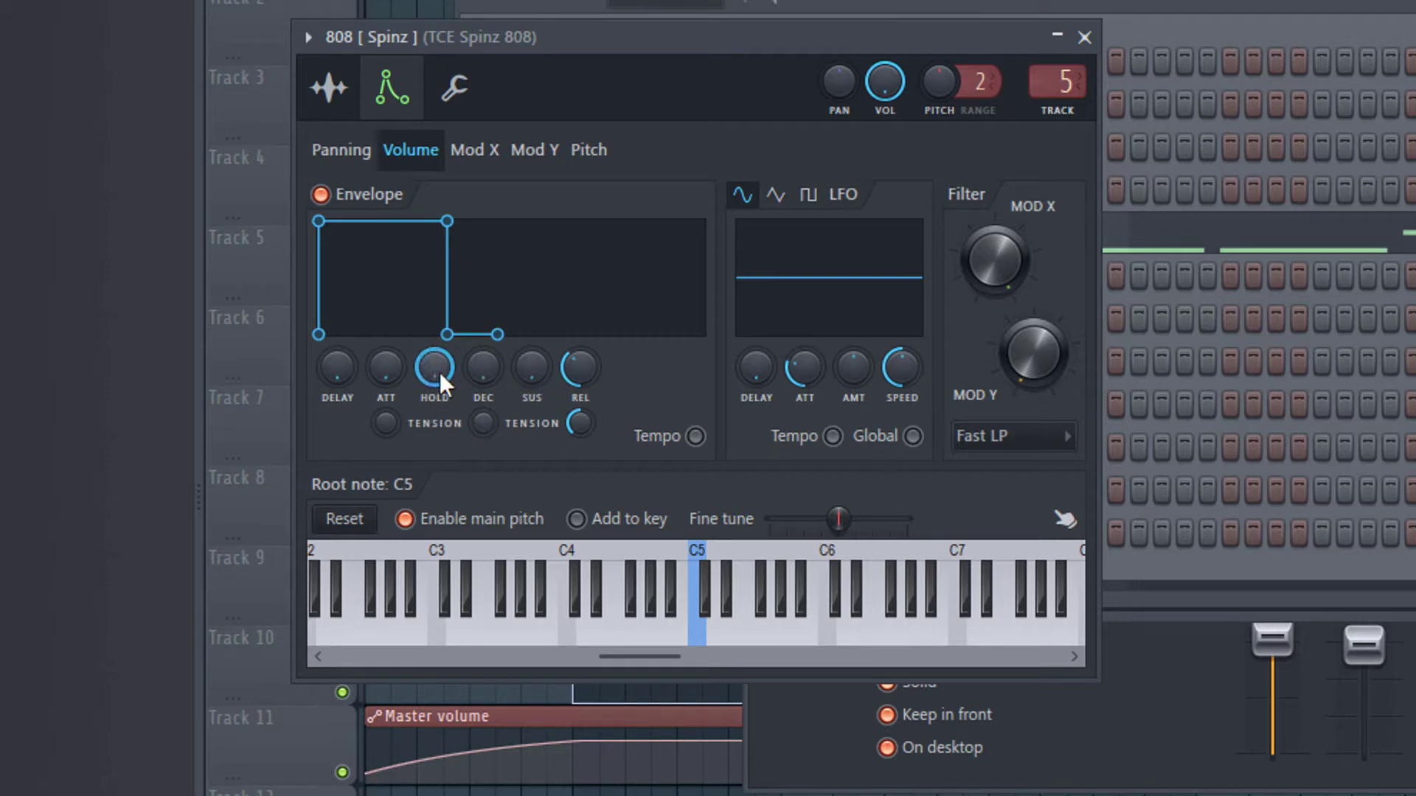
mouse_move(436, 376)
left_mouse_down()
mouse_move(437, 398)
mouse_move(437, 376)
left_mouse_up()
left_click_drag(576, 369, 576, 379)
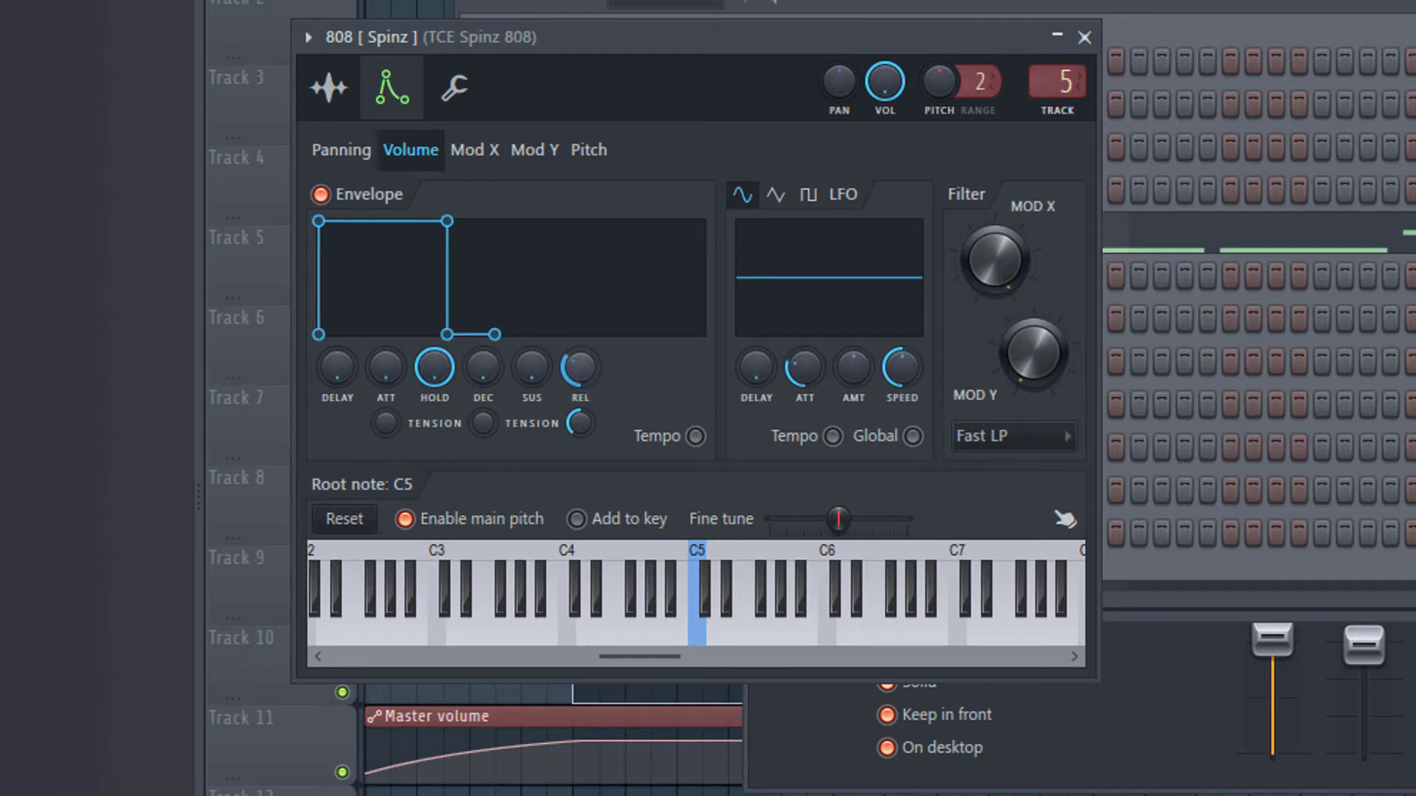
left_click(346, 101)
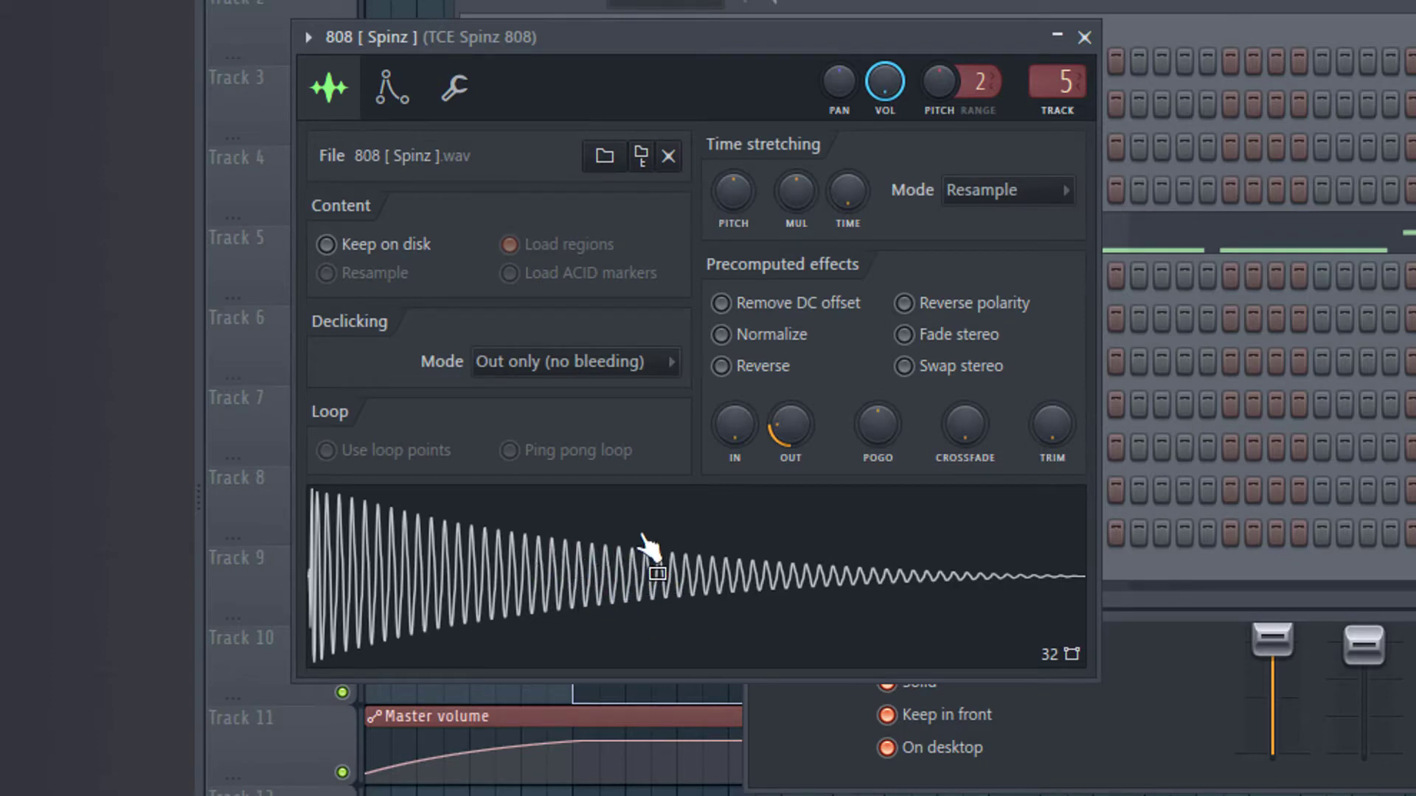
left_click(405, 107)
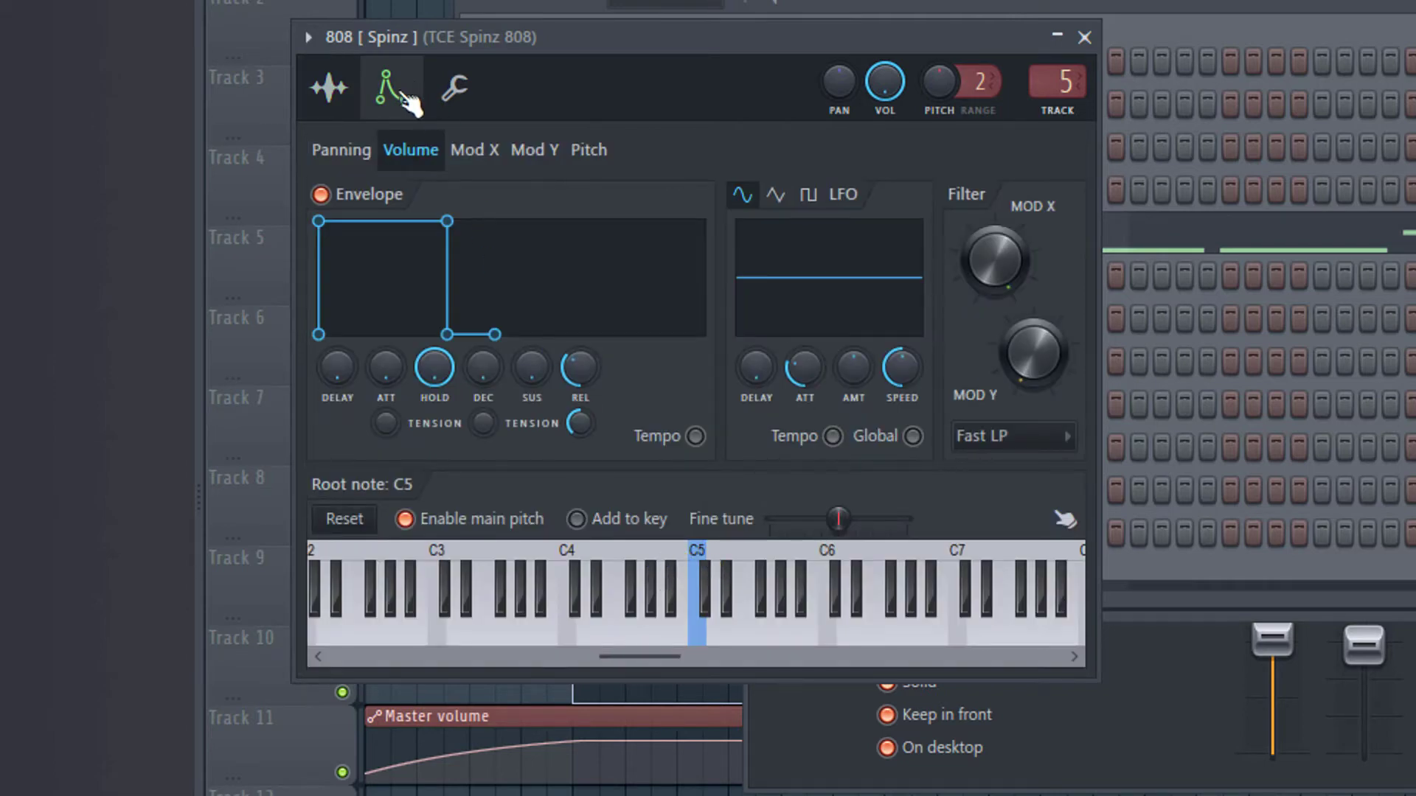
left_click(355, 100)
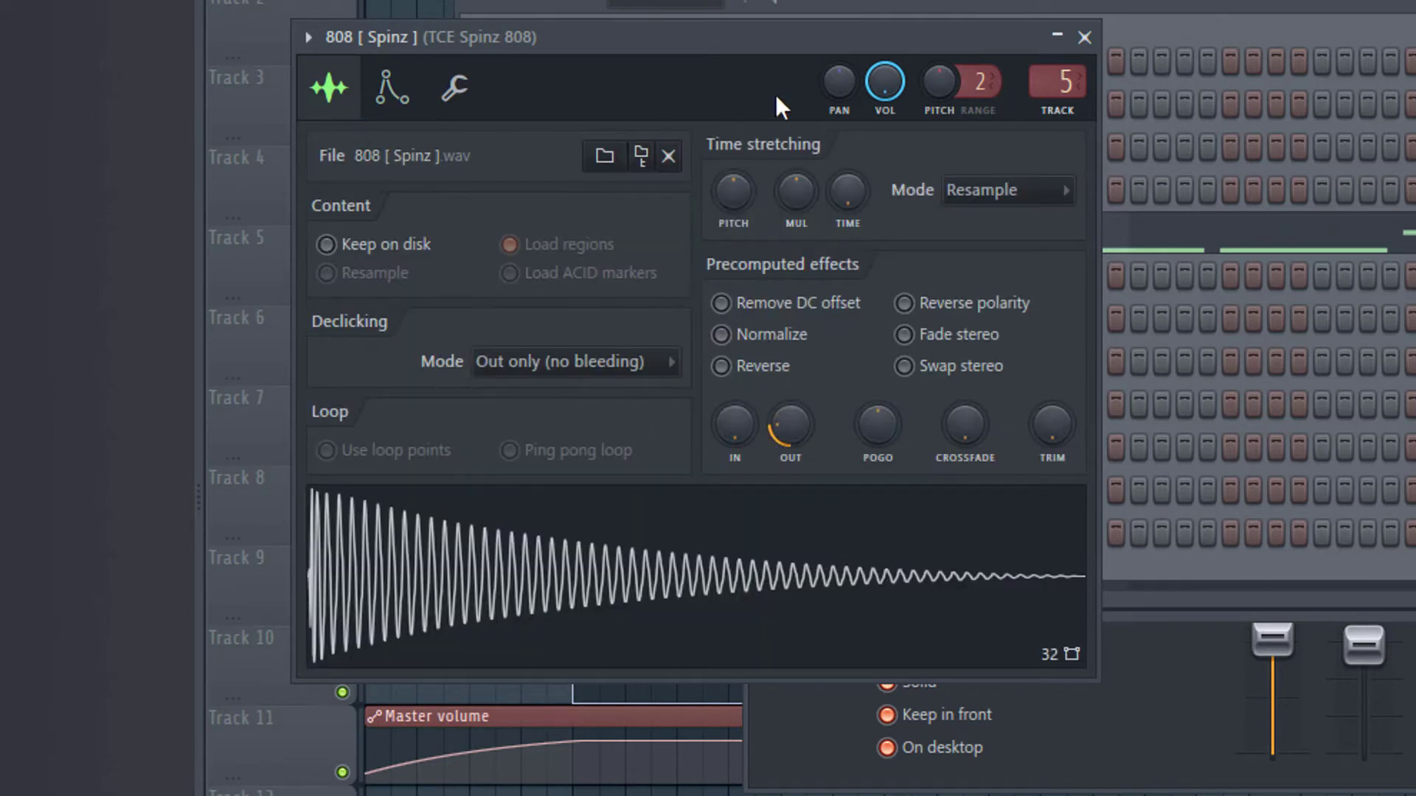
Set Group Cut 5 by 5 on the 808 [ Spinz ] channel so it cuts itself, then close it.
left_click(457, 90)
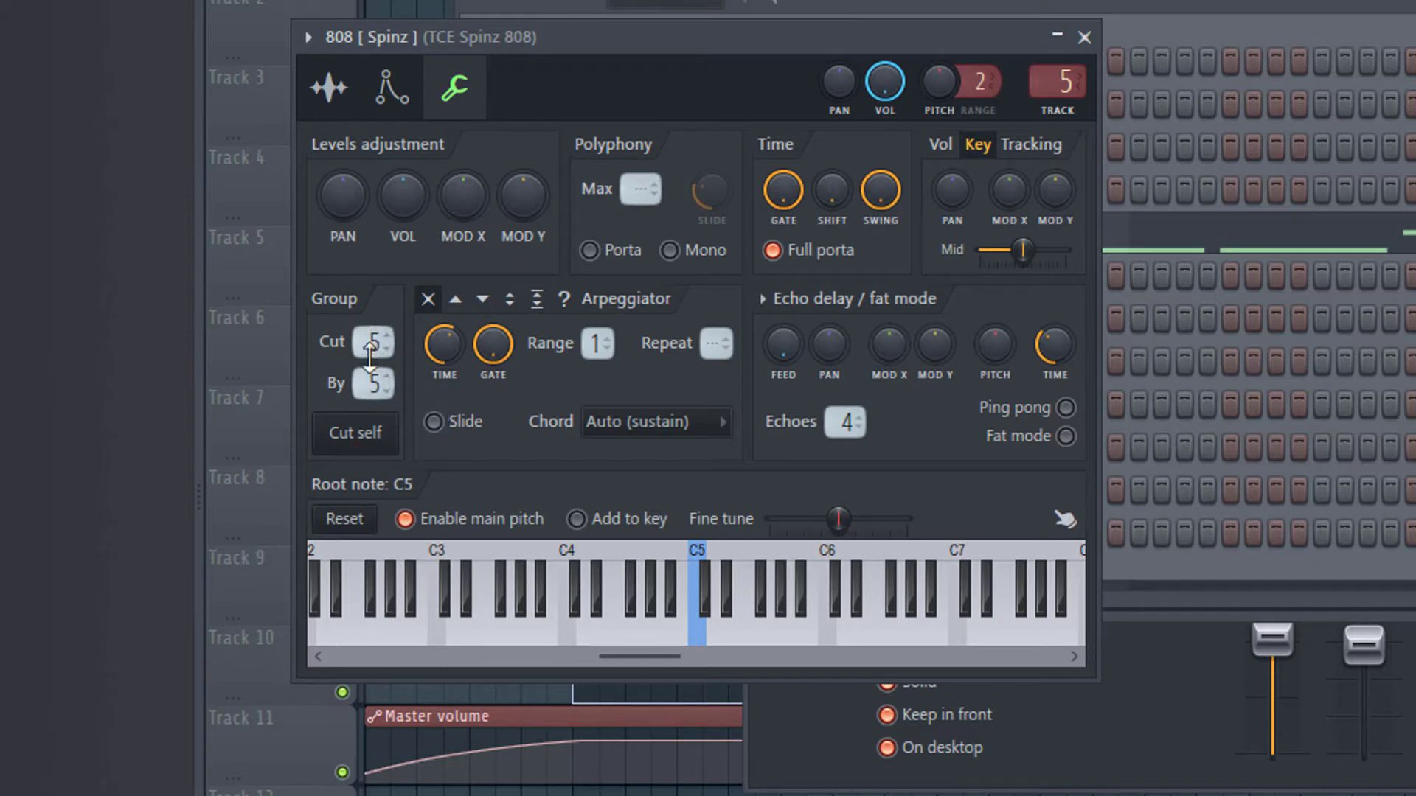
left_click(1084, 37)
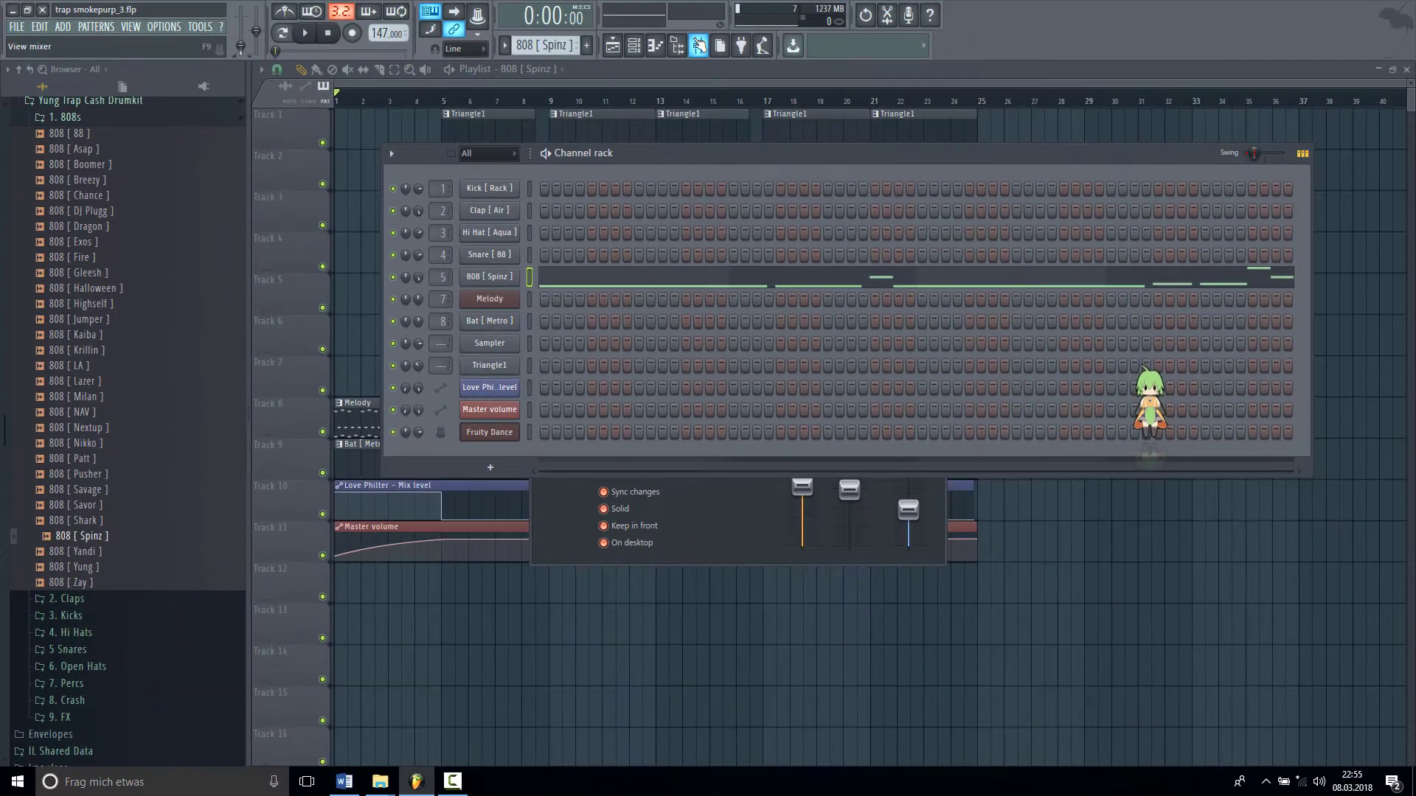
Bring up the Mixer with F9, reposition it, and open Fruity parametric EQ 2 on the TCE Spinz 808 insert.
key("F9")
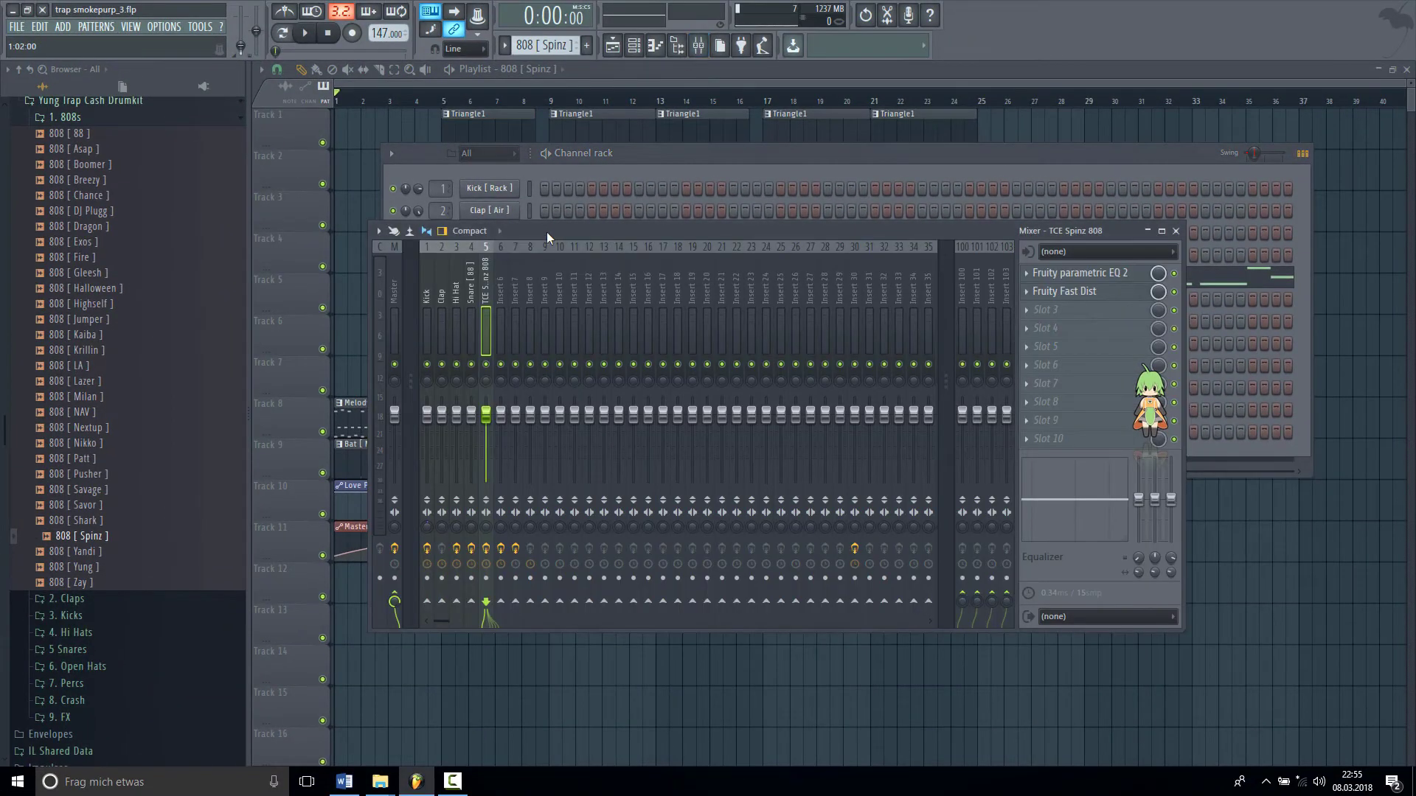
left_click_drag(547, 231, 764, 194)
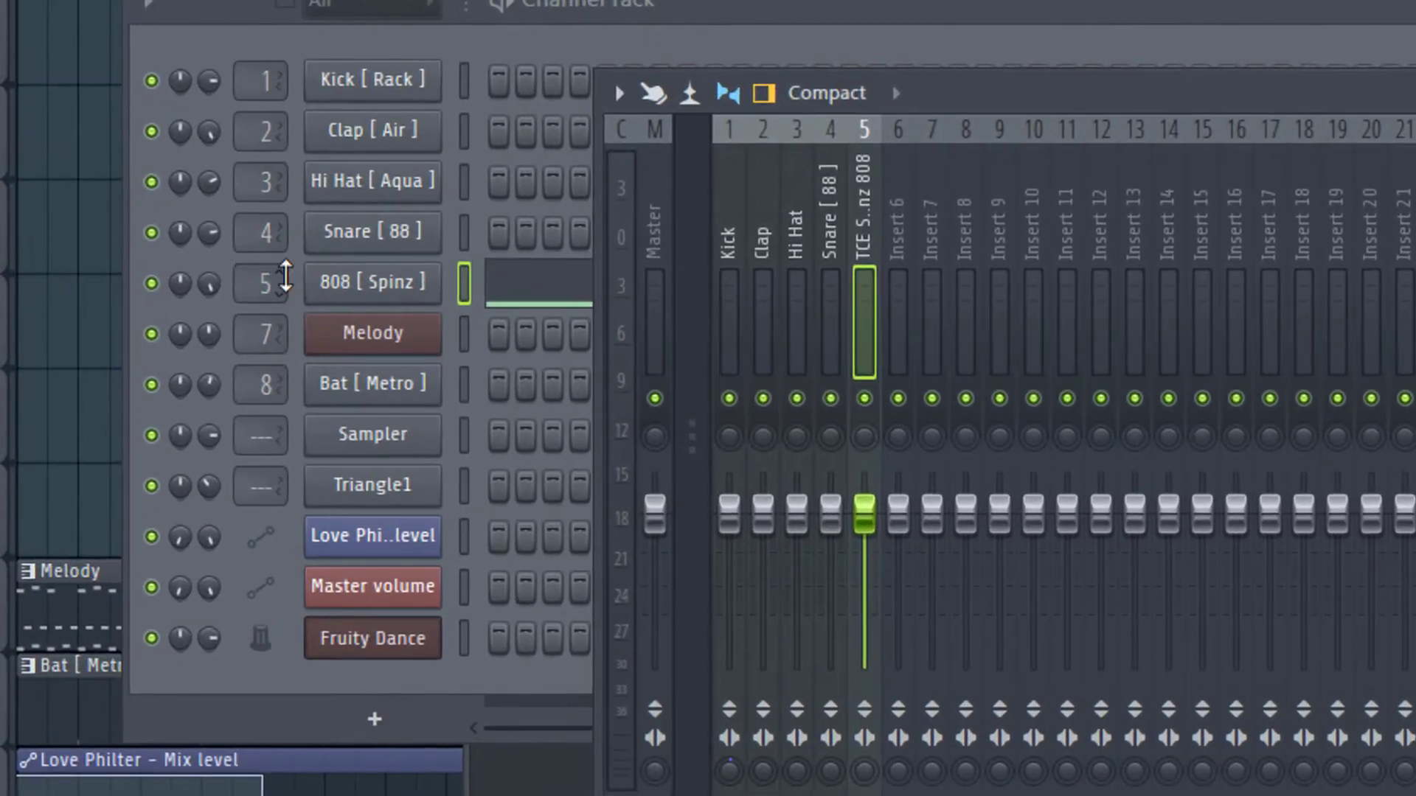
left_click_drag(1064, 86, 658, 86)
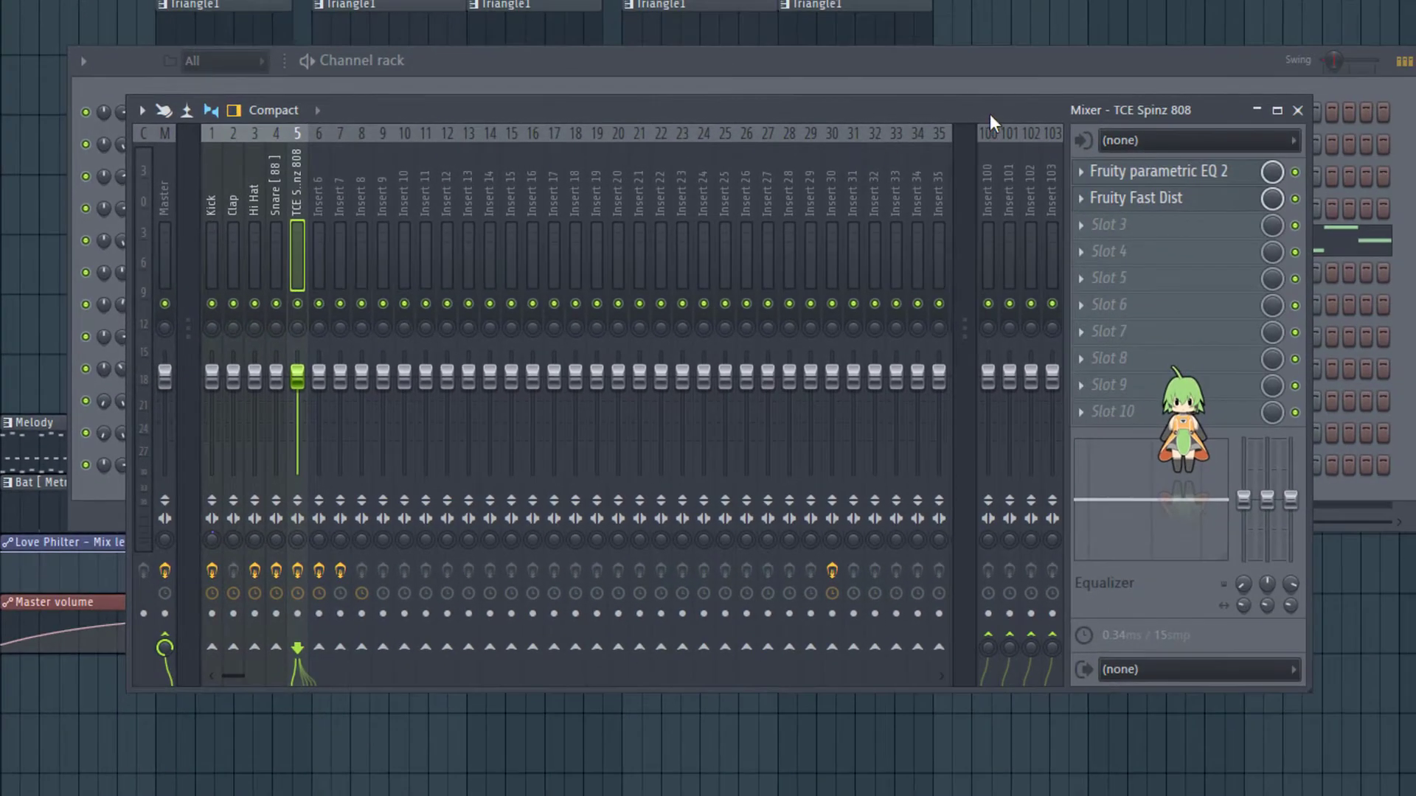
left_click_drag(984, 107, 837, 100)
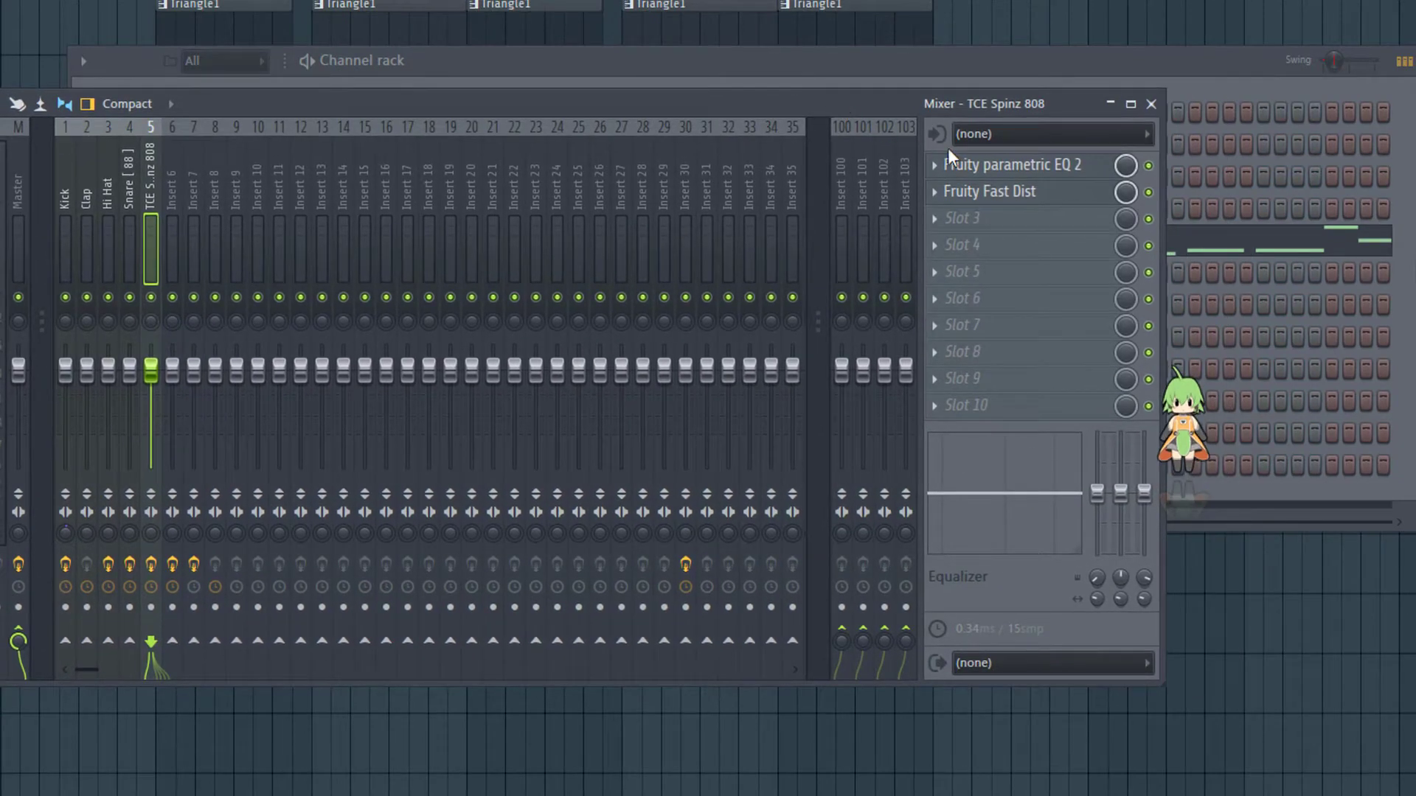
left_click(989, 170)
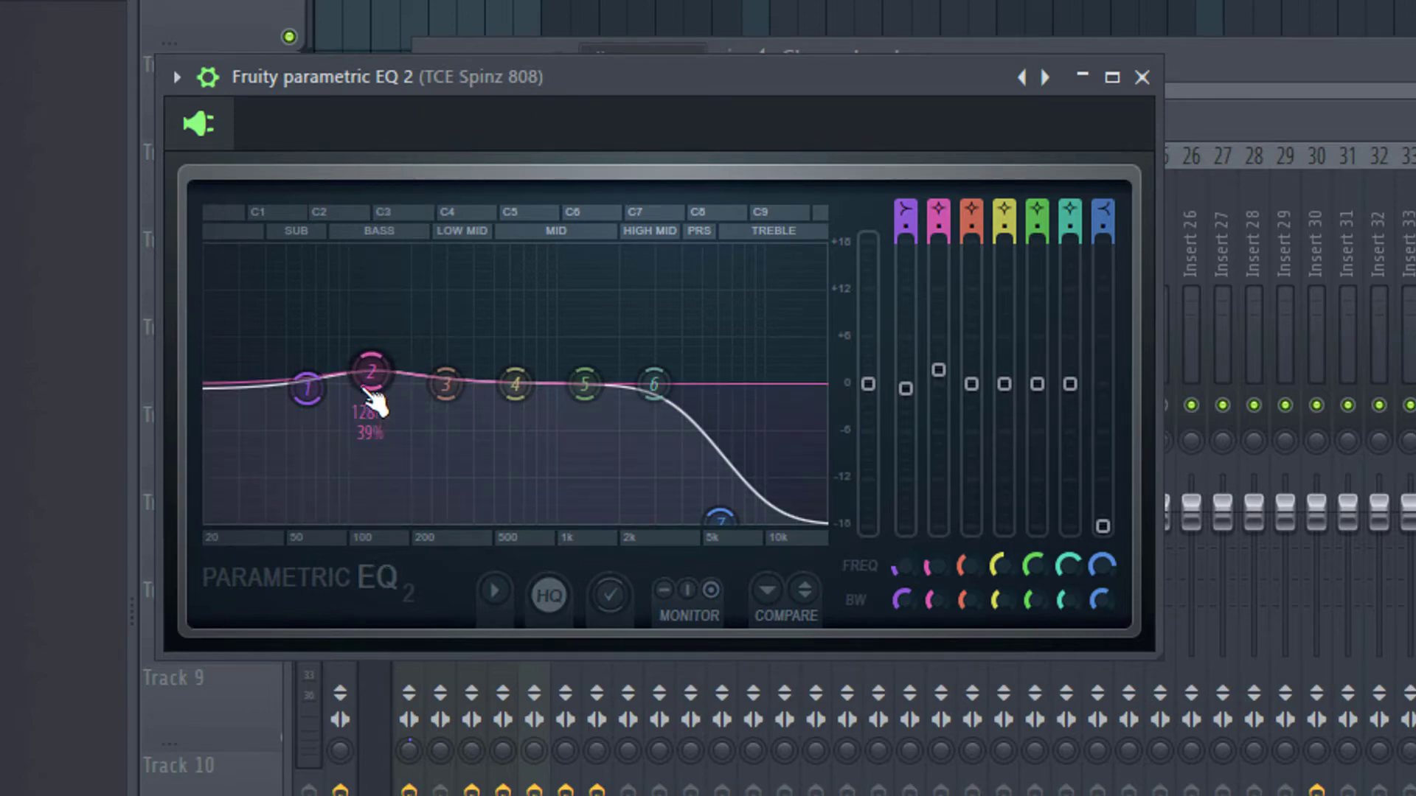
Check EQ band 2, close the EQ, bypass Fruity Fast Dist on the 808 insert, and start playback.
left_click(371, 373)
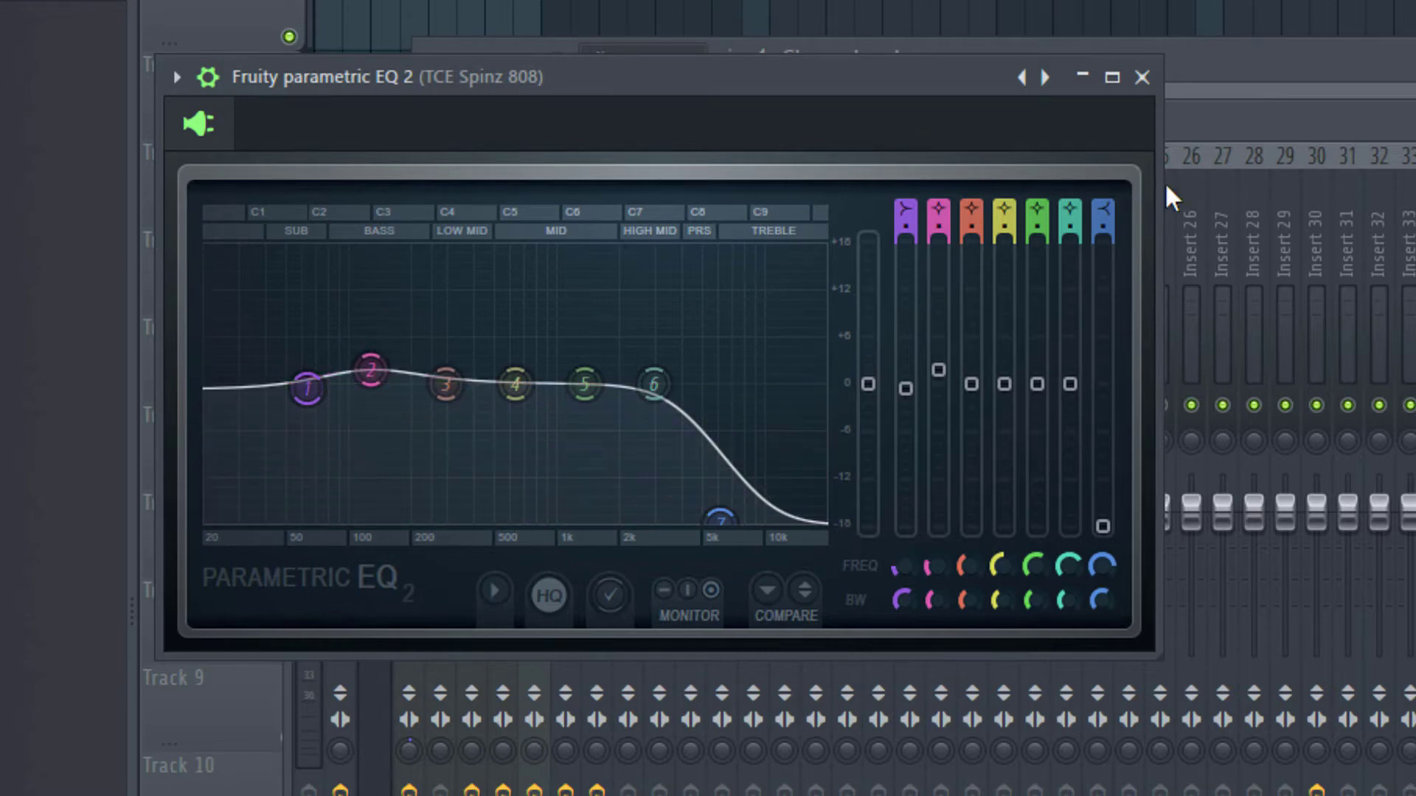
left_click(1142, 77)
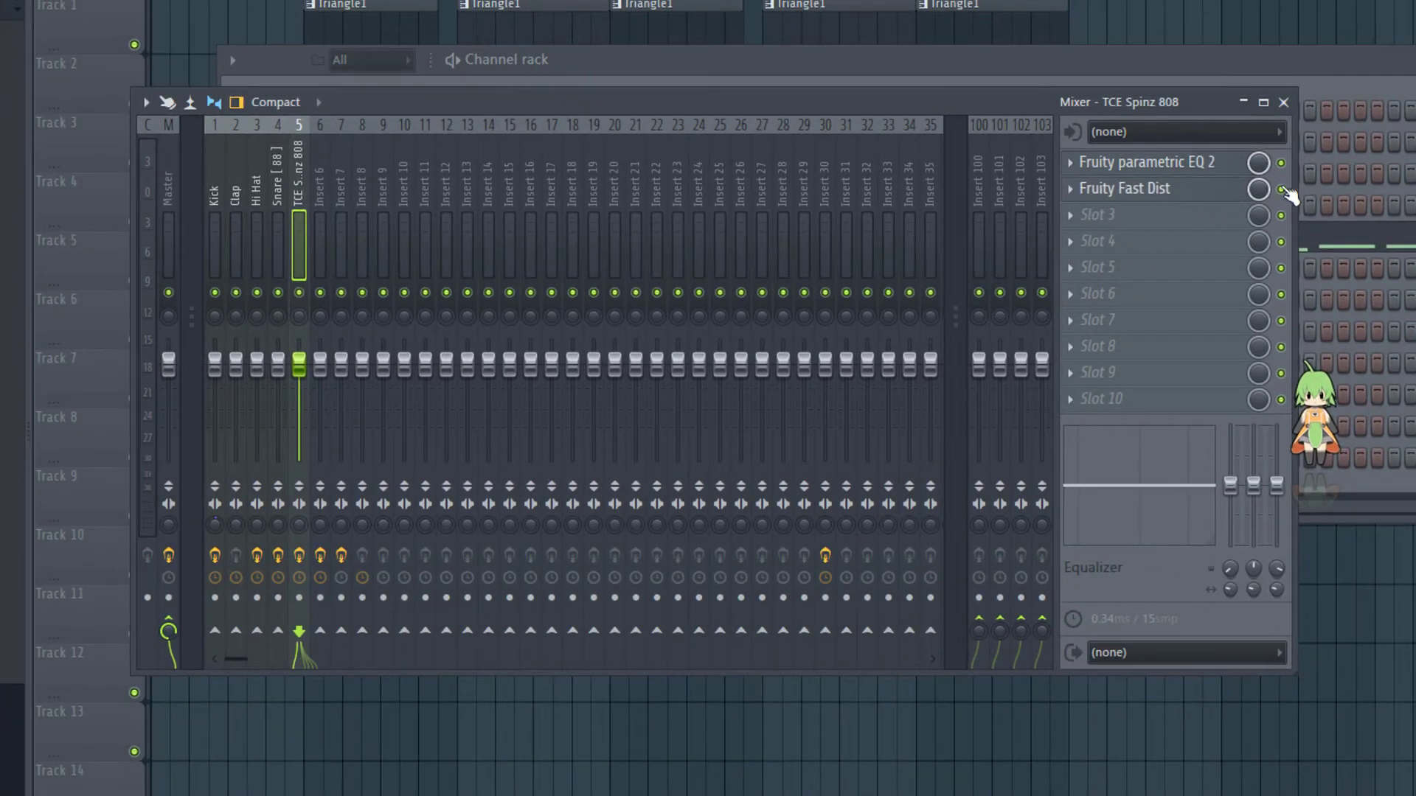
left_click(1283, 191)
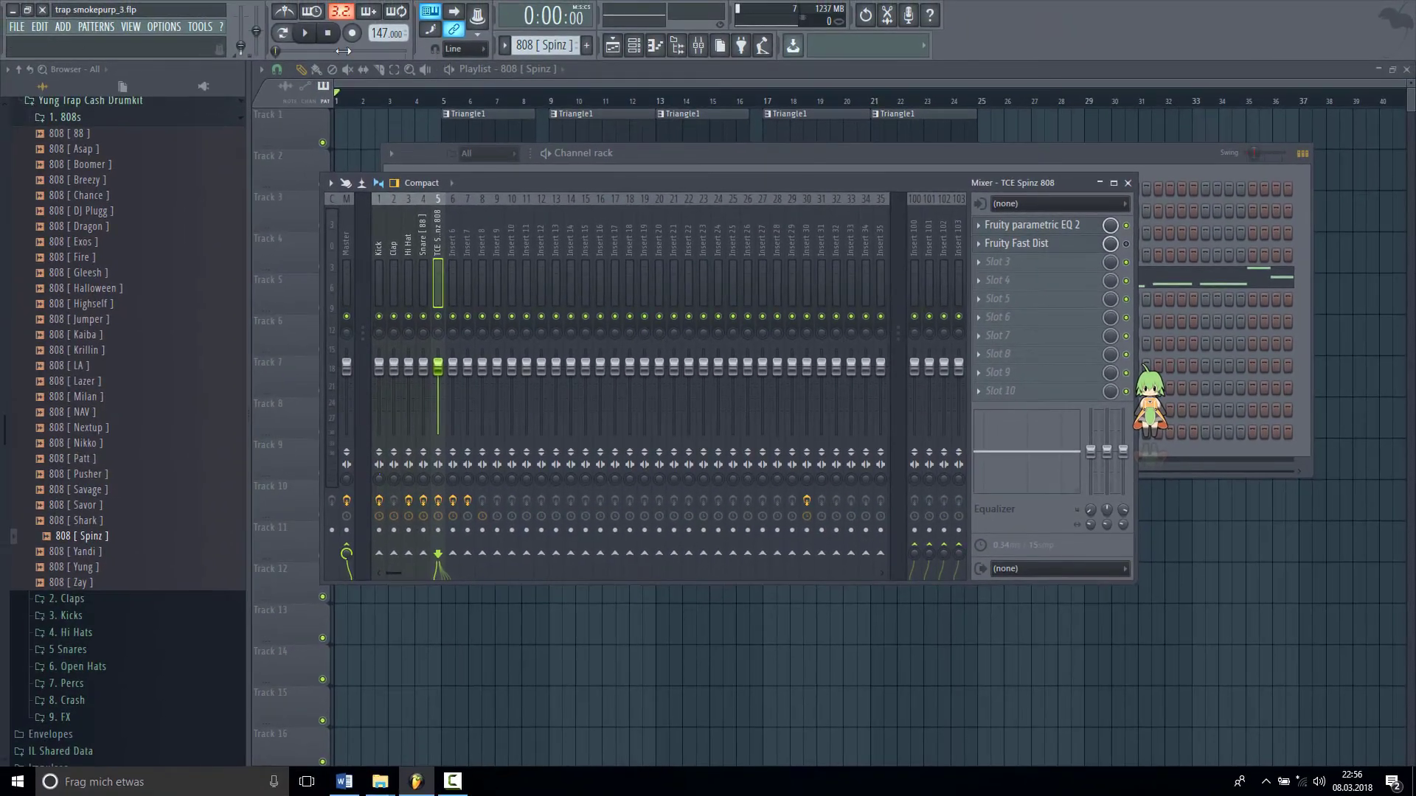
left_click(306, 34)
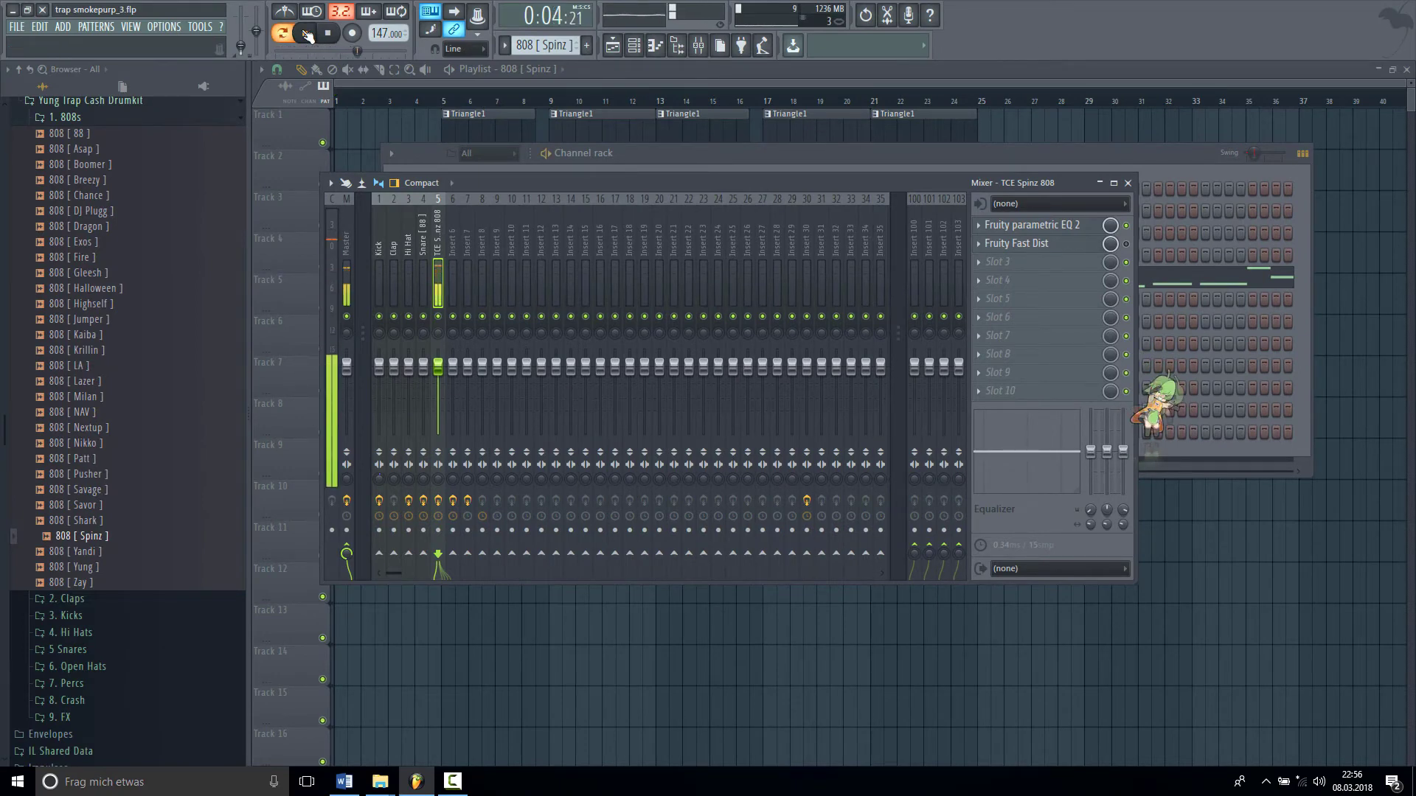
left_click_drag(909, 184, 1072, 188)
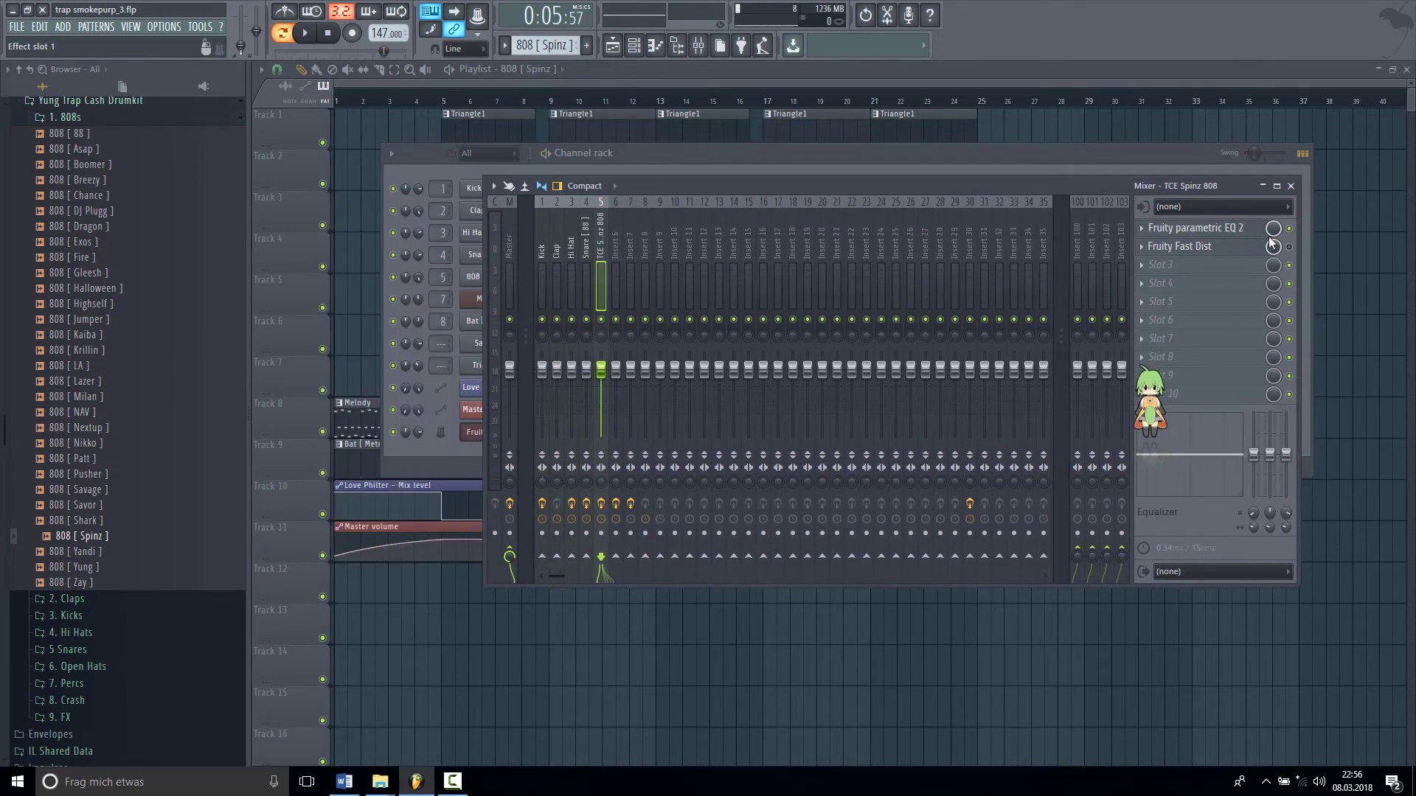
Load The Heat preset into Fruity Fast Dist on the TCE Spinz 808 insert.
left_click(1186, 249)
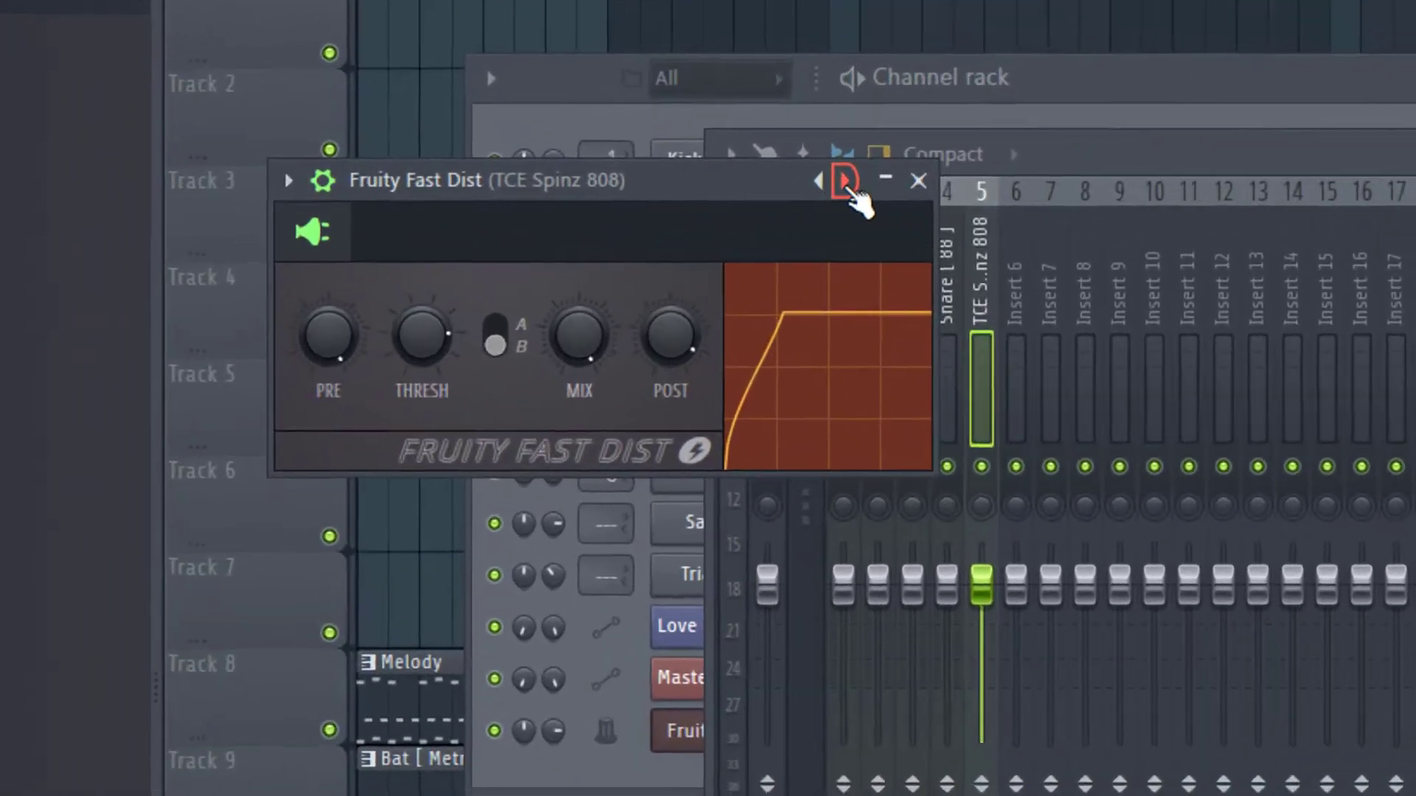
right_click(542, 197)
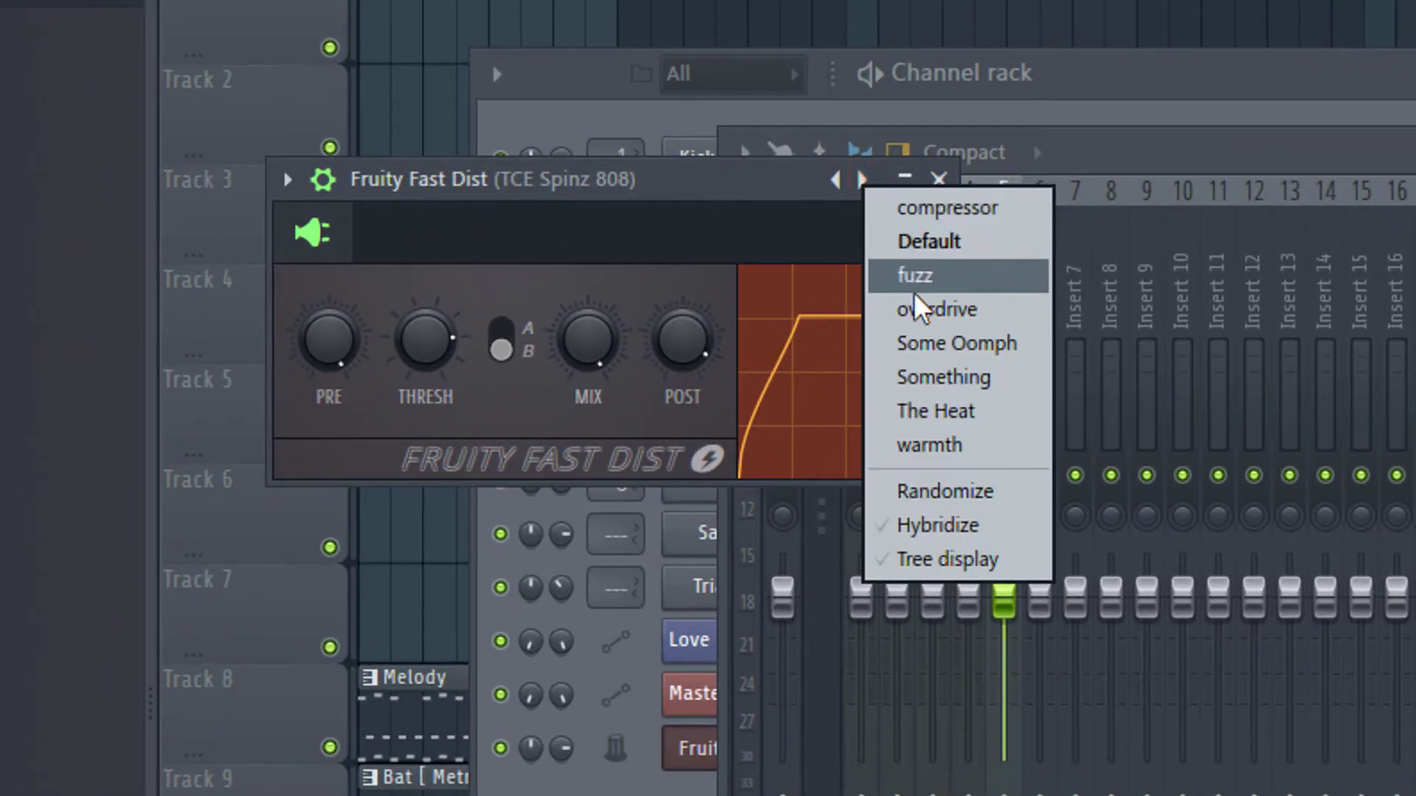
left_click(965, 426)
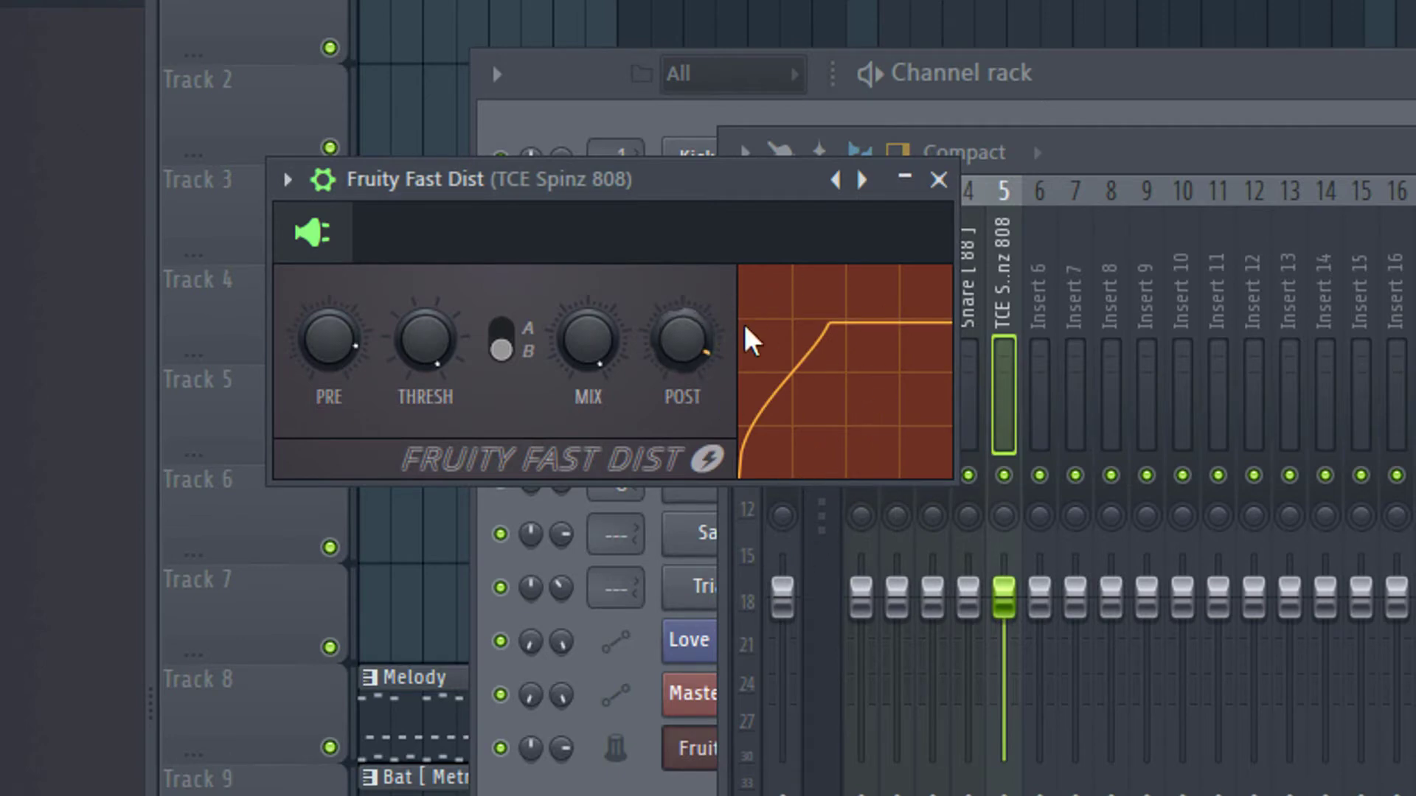
Lower Fast Dist's PRE gain and THRESH, fine-tune the POST level, and close the plugin.
left_click_drag(347, 362, 342, 383)
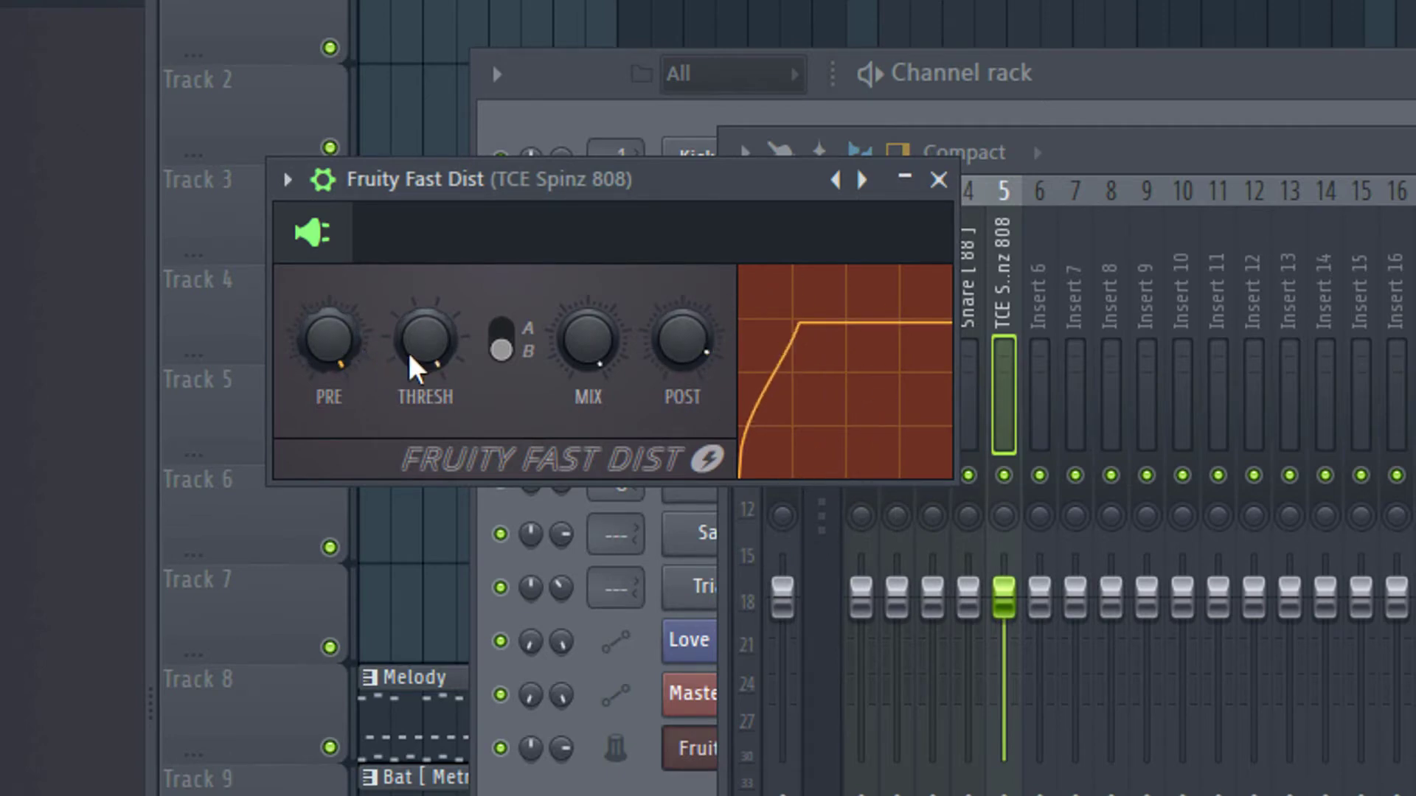
left_click_drag(682, 341, 682, 318)
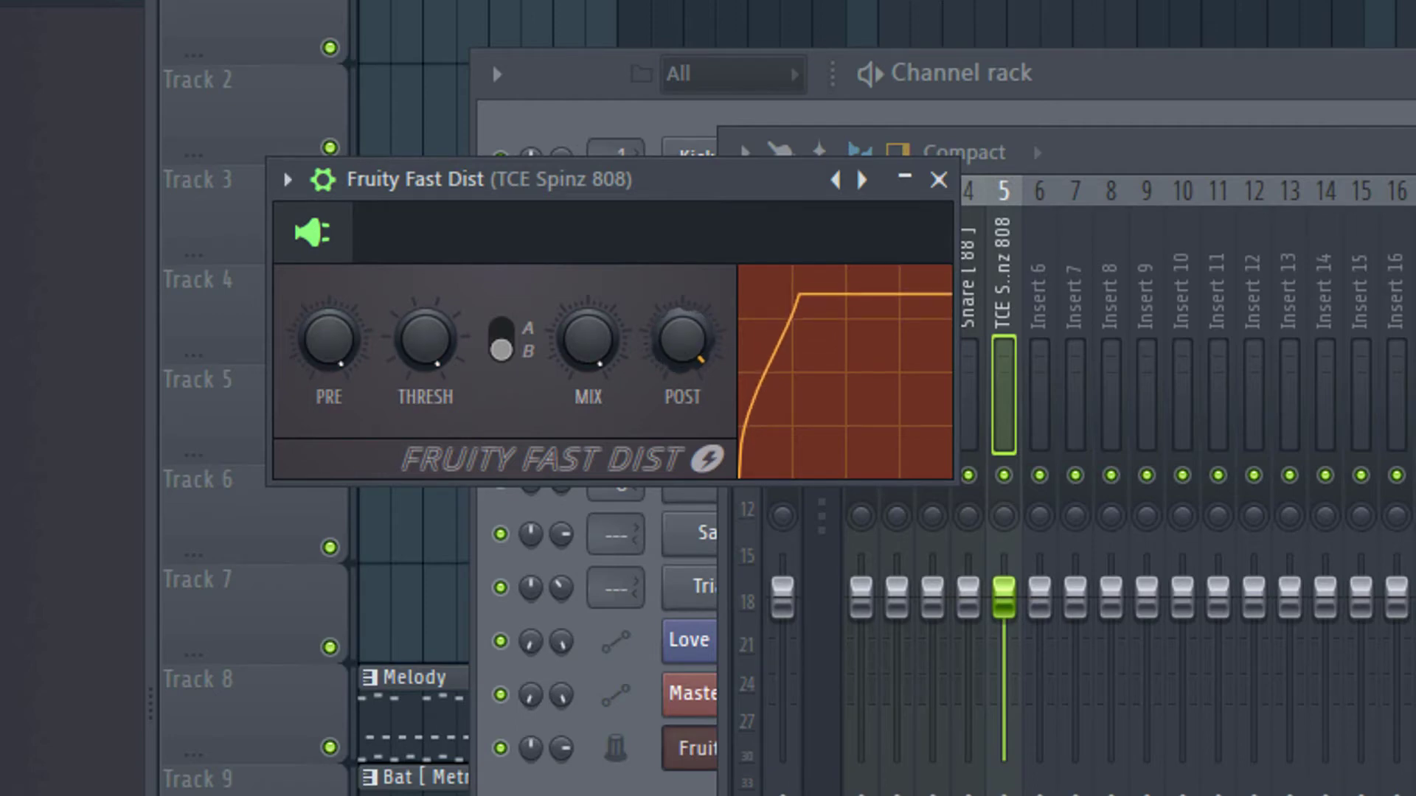
left_click_drag(682, 325, 682, 348)
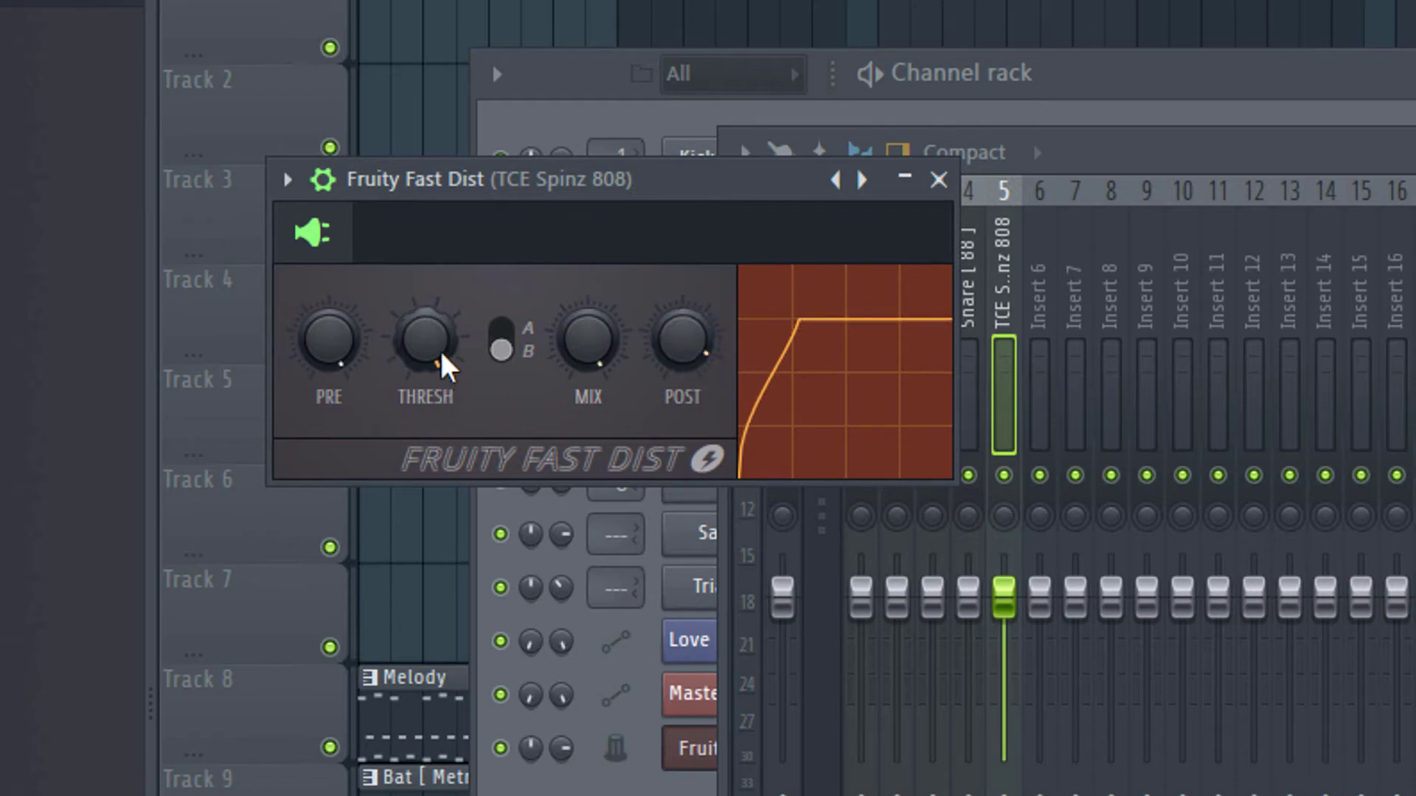
left_click_drag(441, 359, 441, 370)
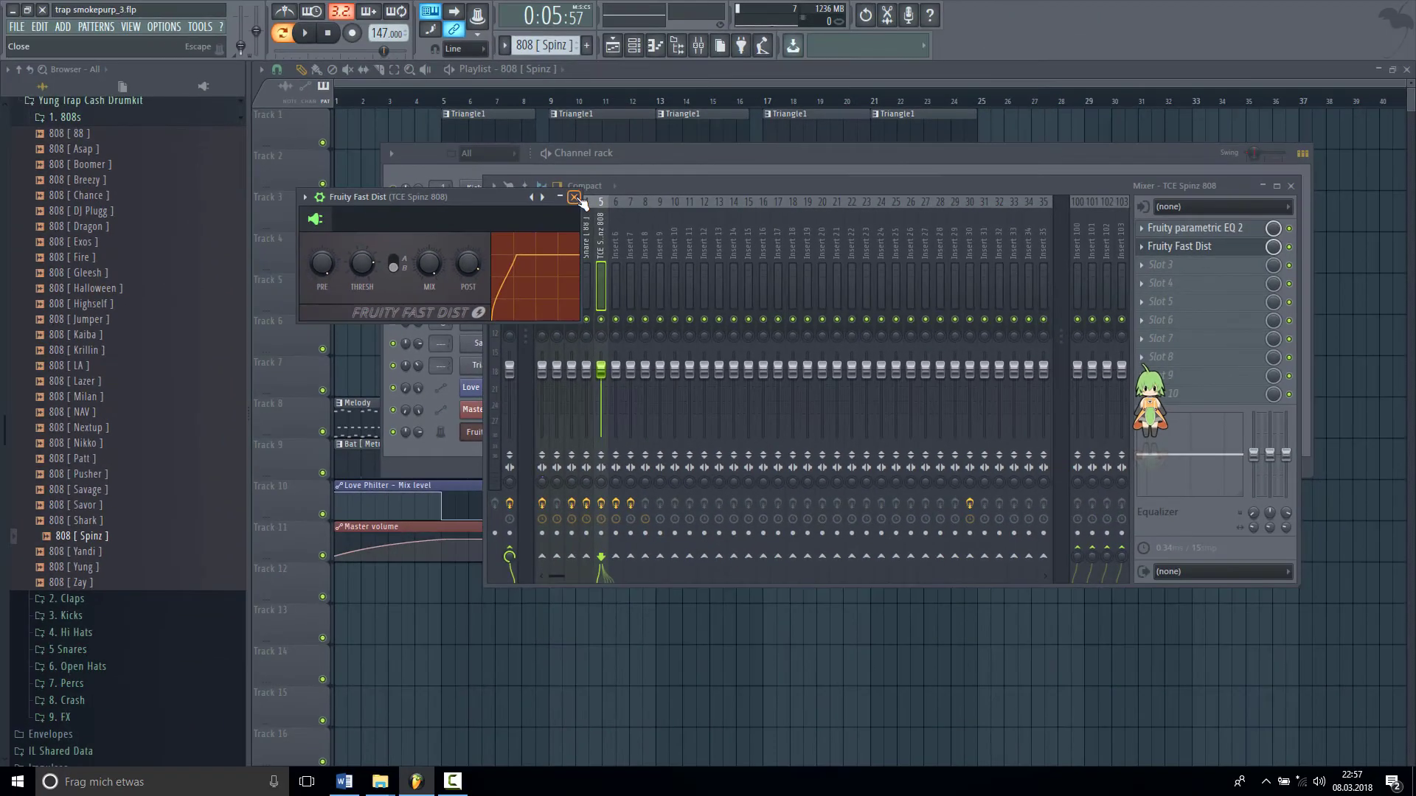
left_click(898, 181)
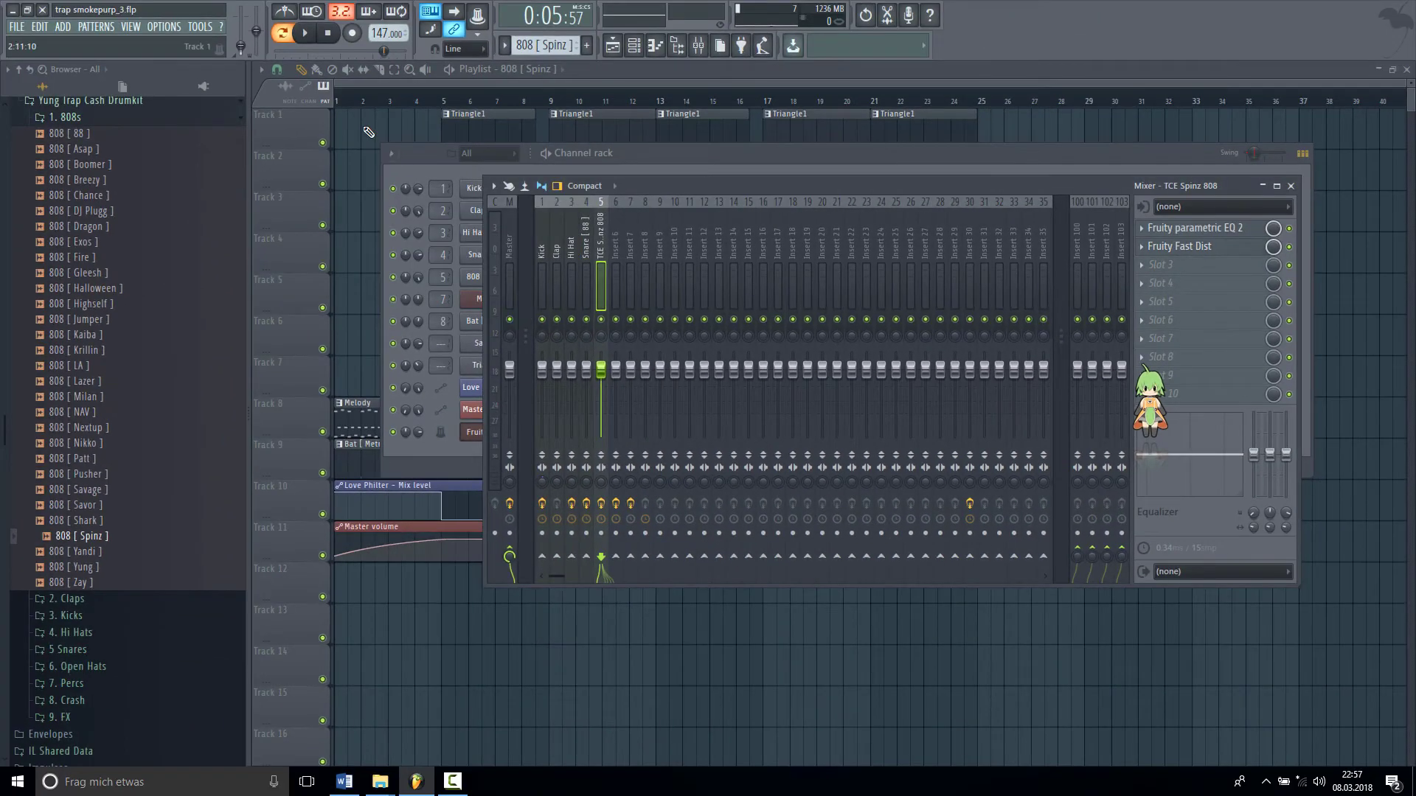
Play, stop and restart the beat to audition the distorted 808, then bring the Channel Rack forward.
left_click(306, 34)
left_click(307, 35)
left_click(306, 35)
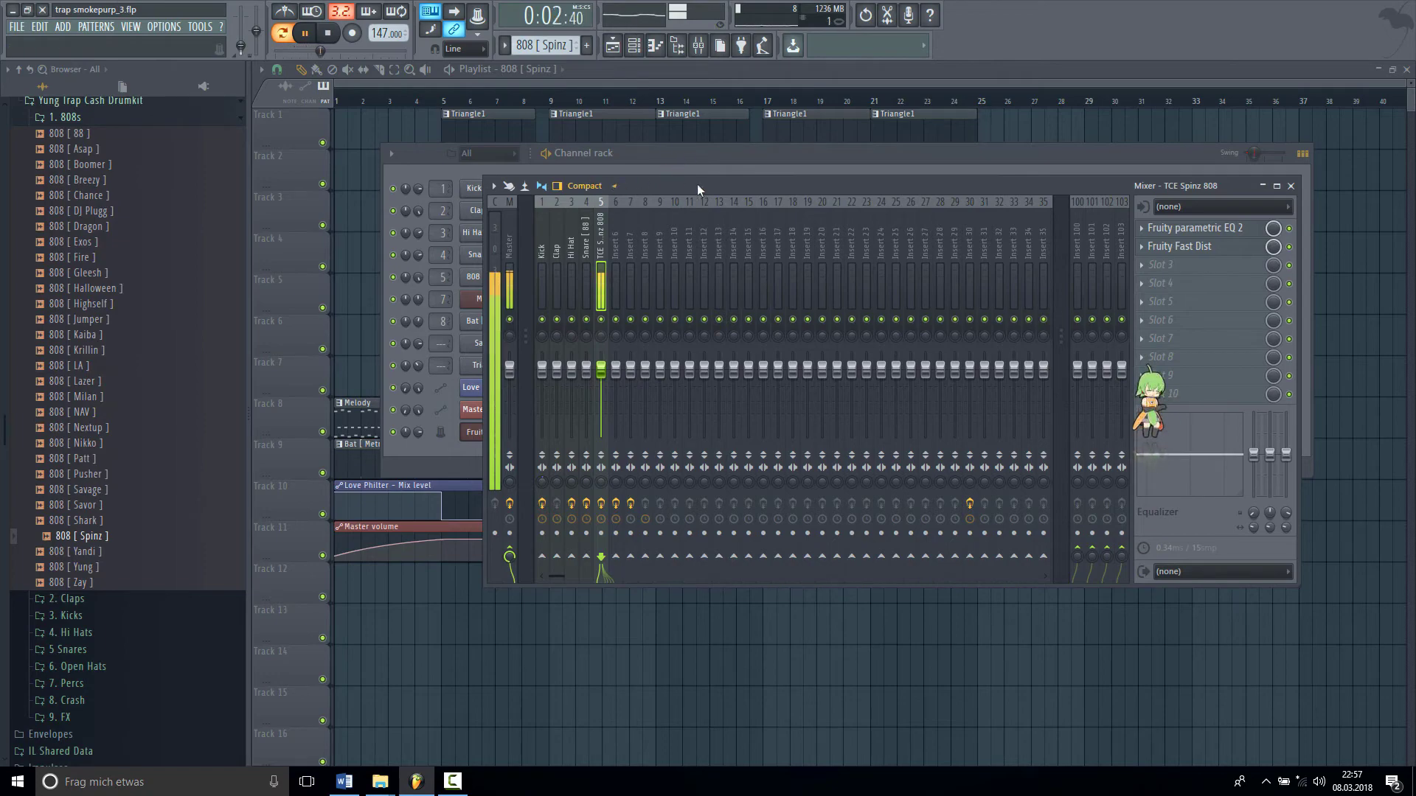
left_click(671, 155)
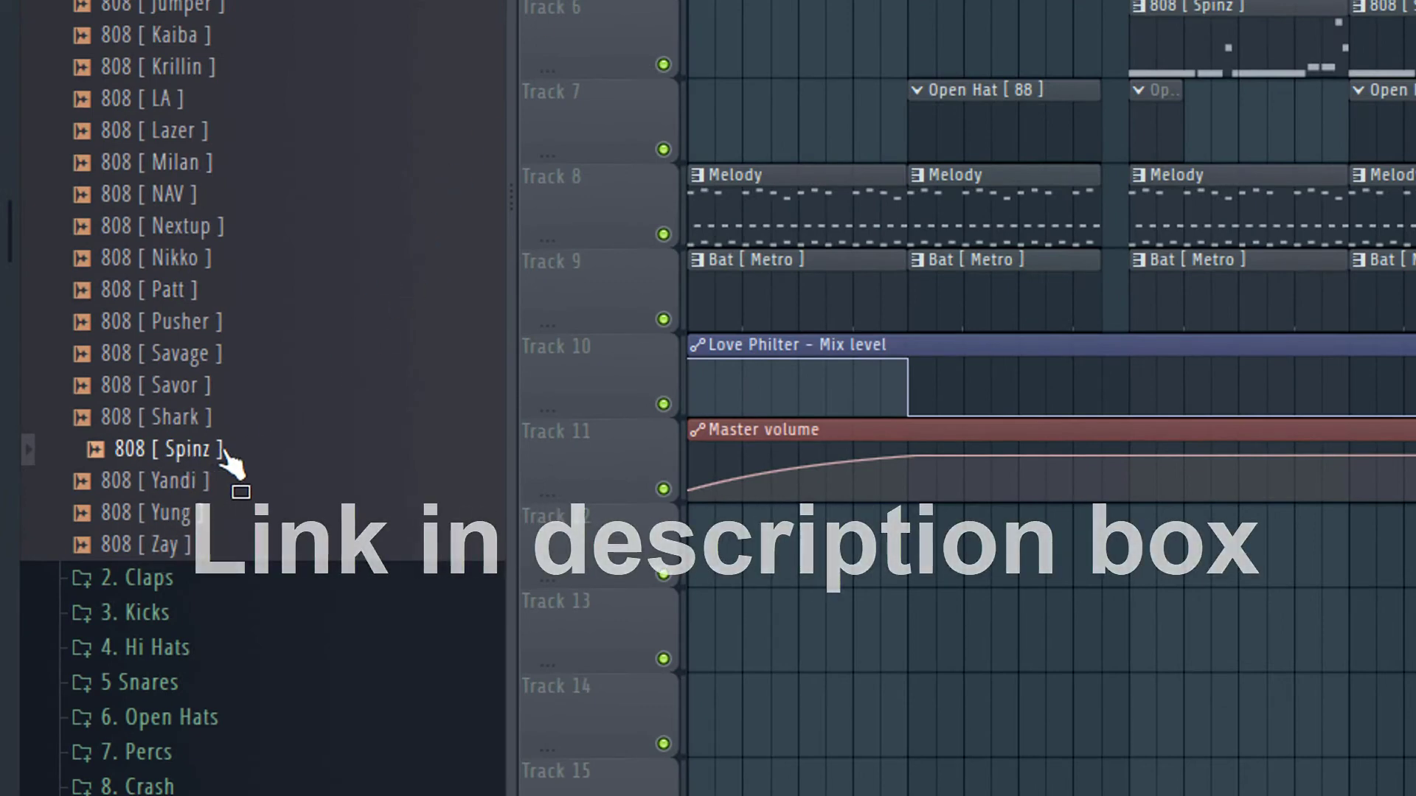
left_click_drag(224, 456, 982, 38)
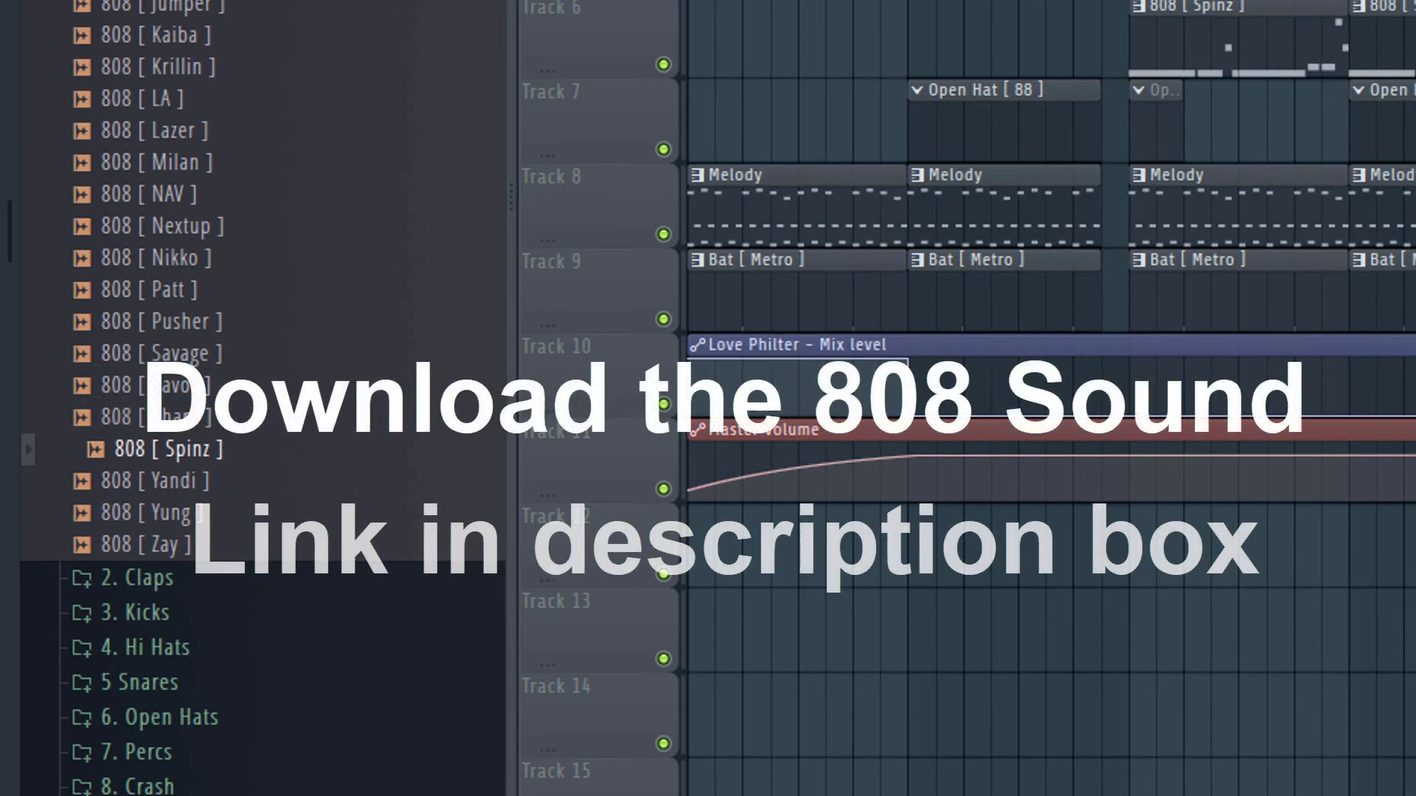